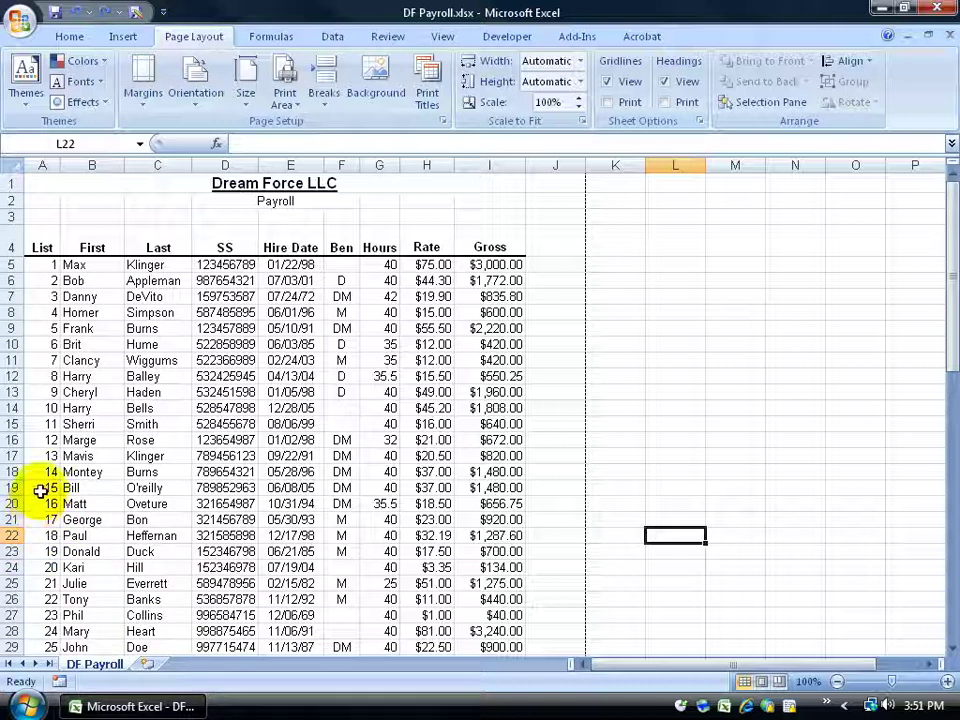
Insert page breaks at cell G20, splitting the payroll sheet above row 20 and before the Hours column
drag(40, 490, 133, 275)
drag(80, 505, 338, 615)
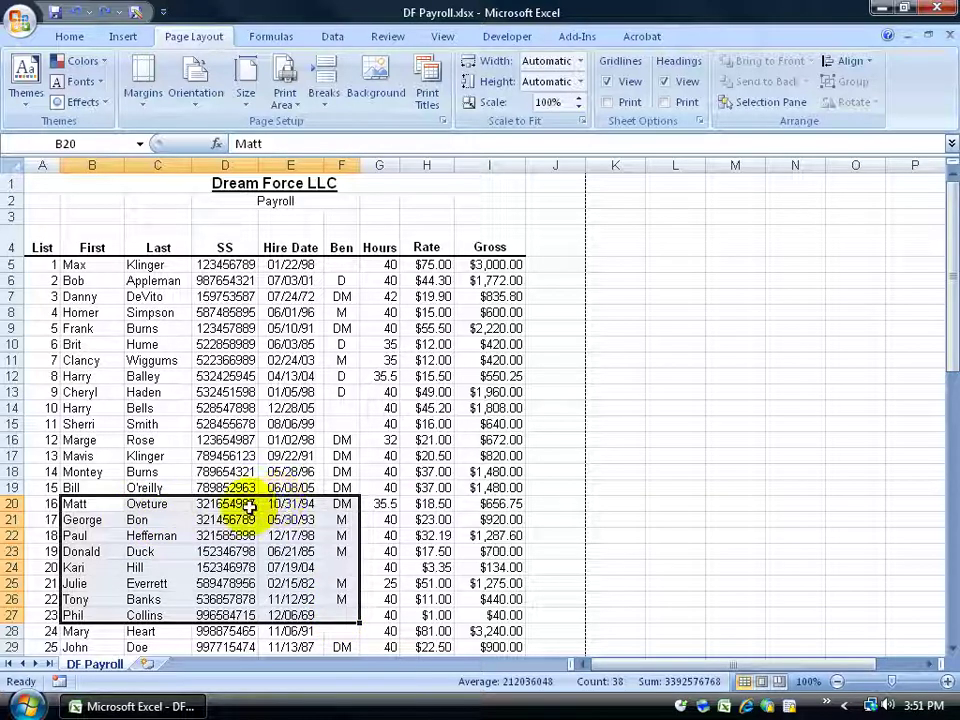
click(240, 510)
click(296, 505)
click(375, 505)
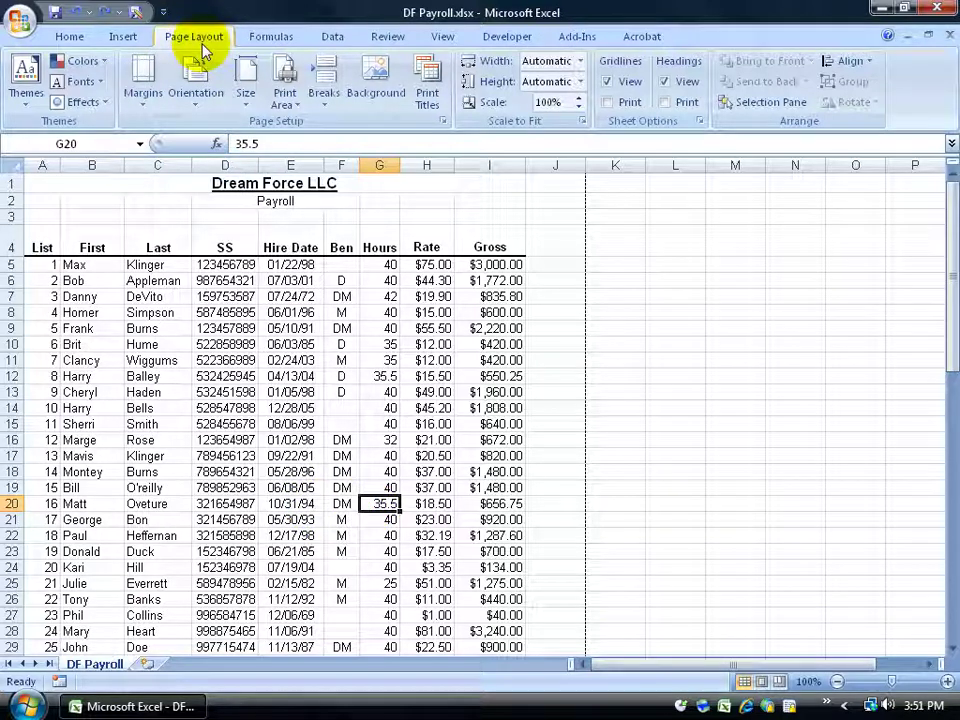
click(327, 102)
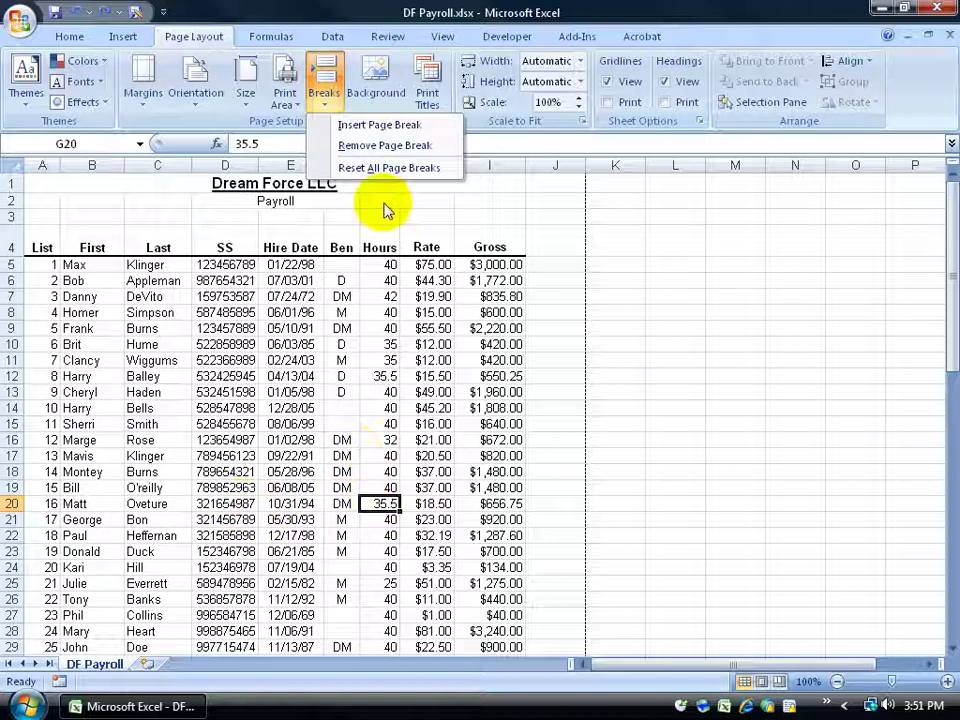
click(365, 125)
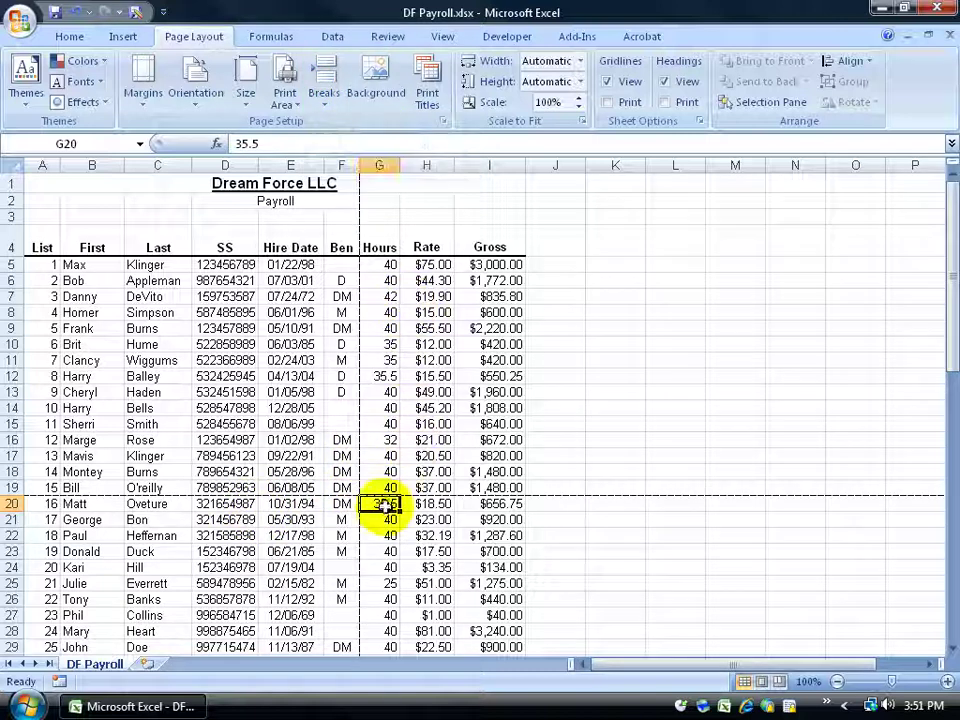
Examine the page sections created around cell G20 and undo the page breaks inserted there
drag(43, 264, 343, 486)
drag(92, 519, 279, 621)
drag(388, 296, 496, 455)
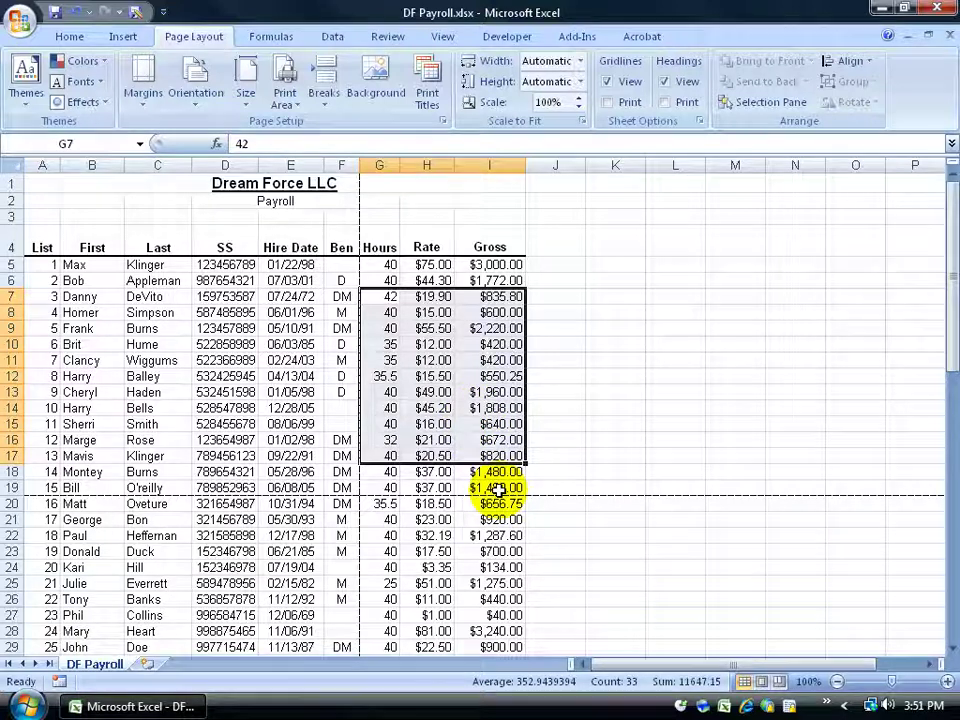
click(78, 16)
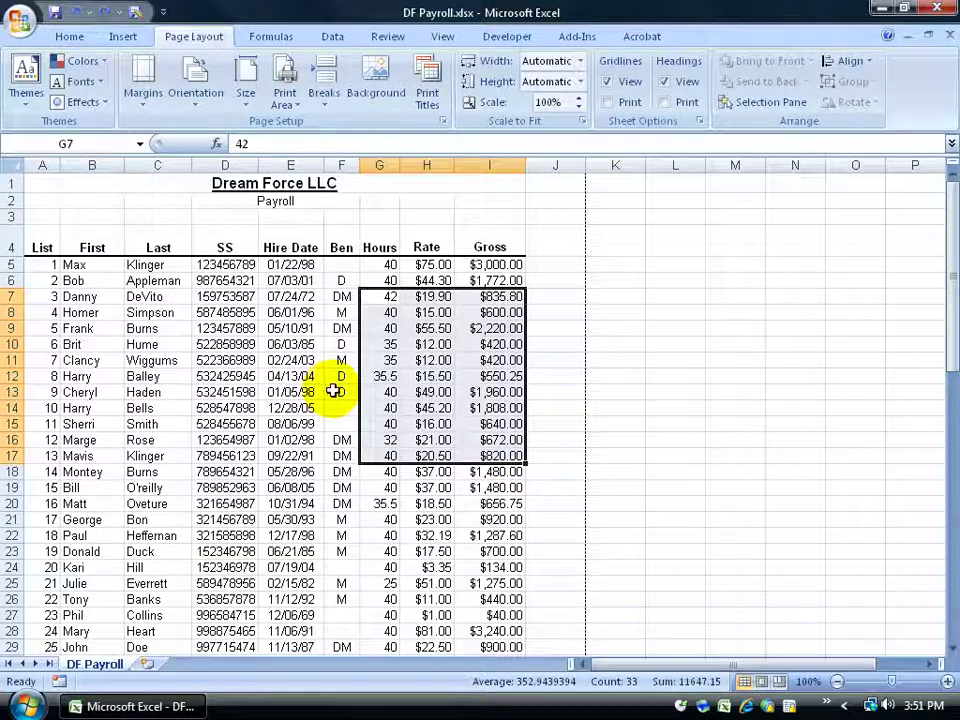
Insert a horizontal page break above row 20, using cell A20 in the first column
click(30, 503)
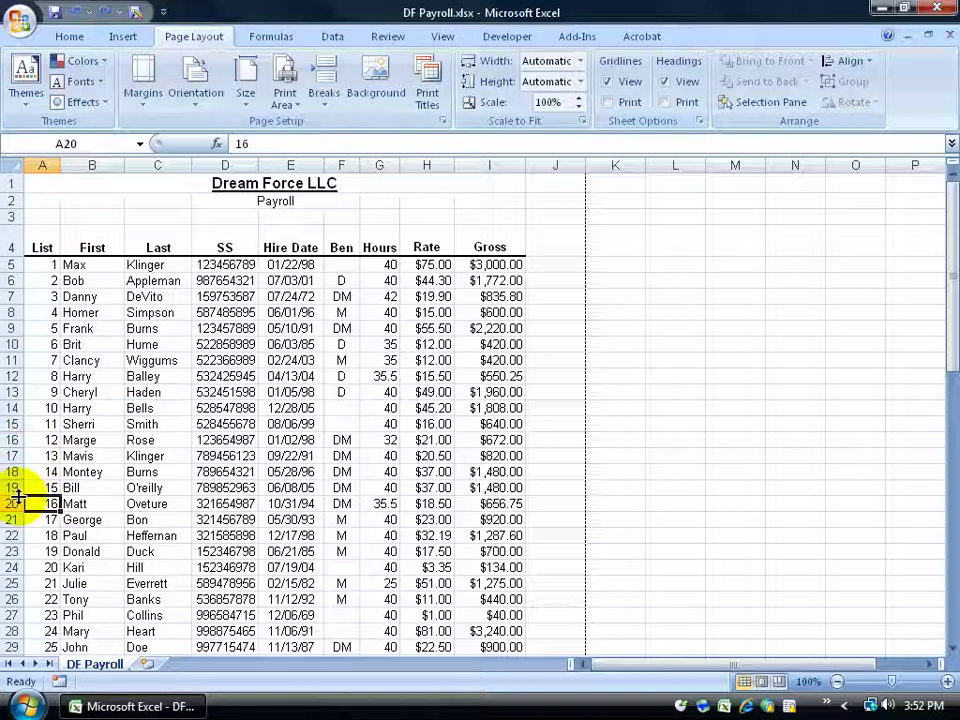
click(324, 95)
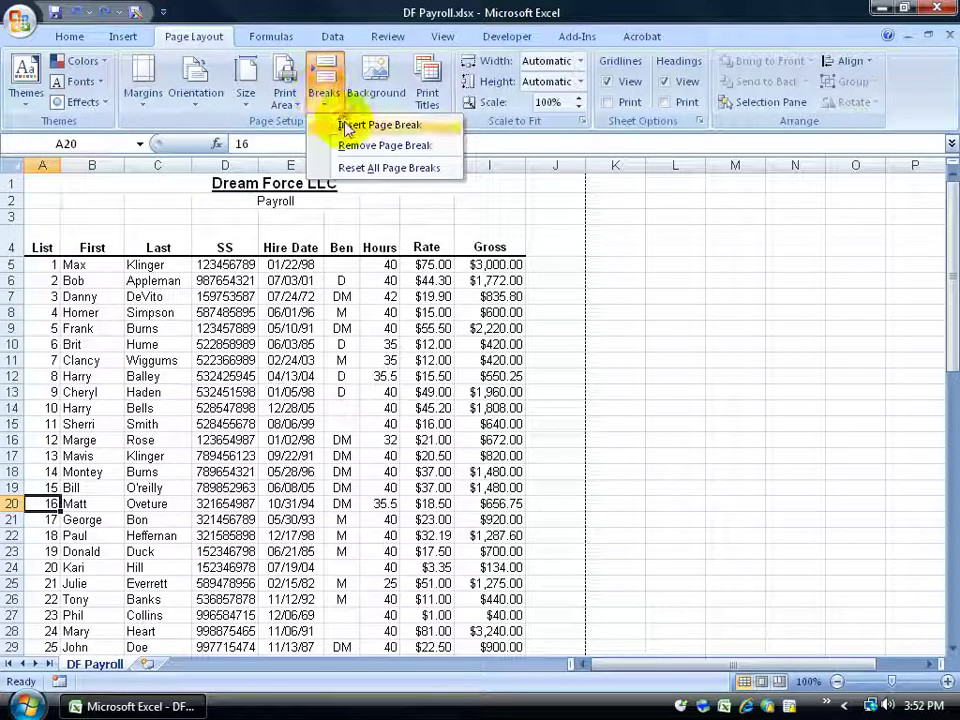
click(340, 124)
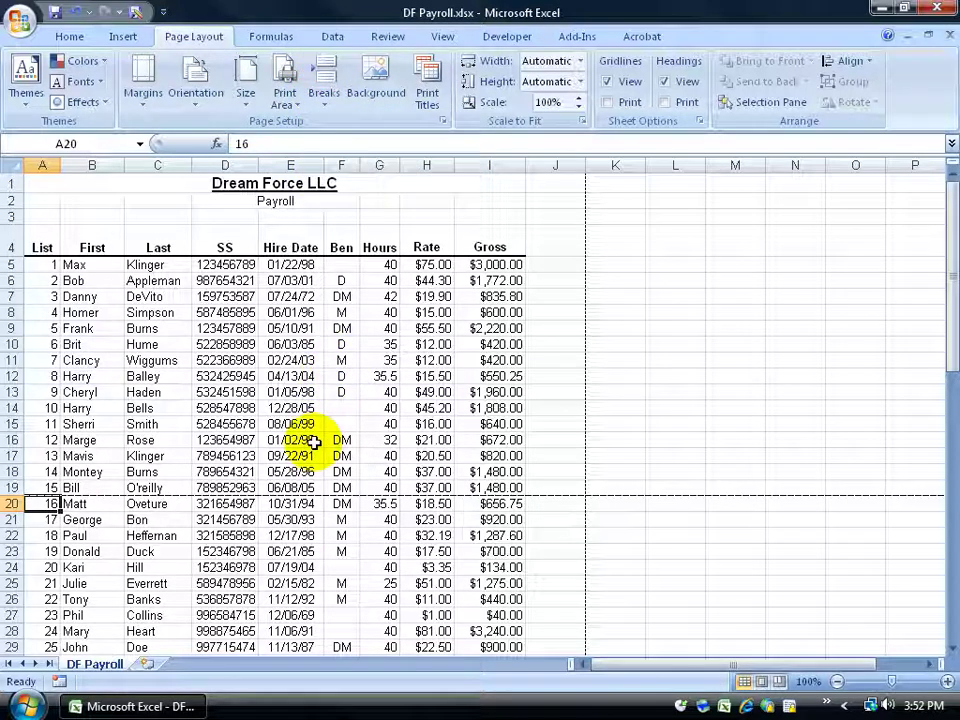
Look through the payroll list for page breaks down to its last row and open the sheet's print preview
scroll(343, 441, down, 2)
scroll(345, 440, down, 2)
scroll(182, 443, down, 6)
scroll(204, 500, down, 7)
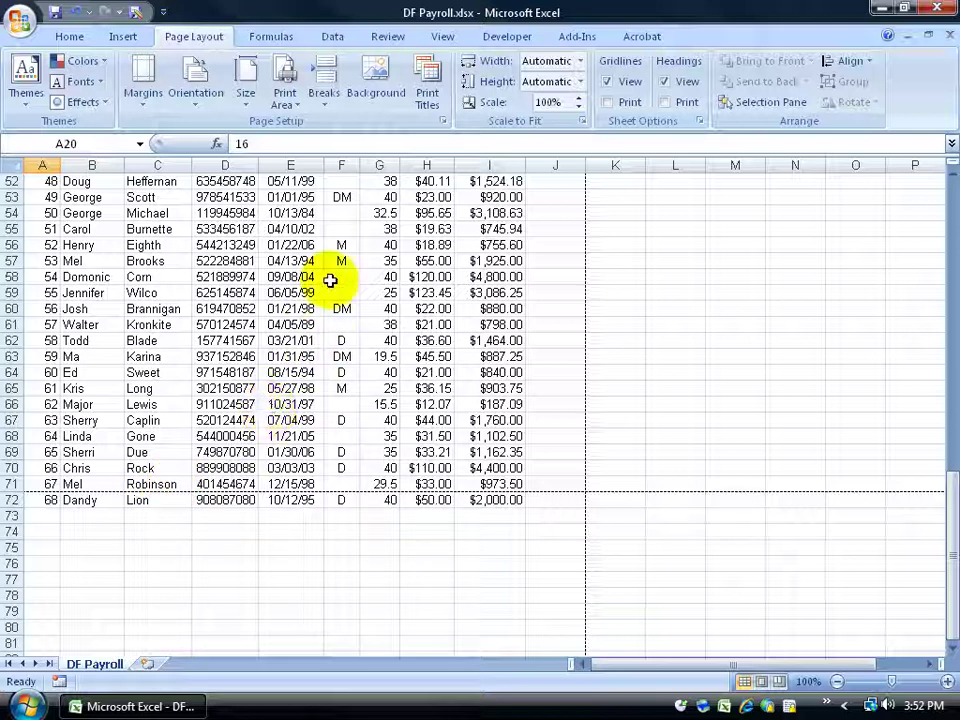
click(26, 26)
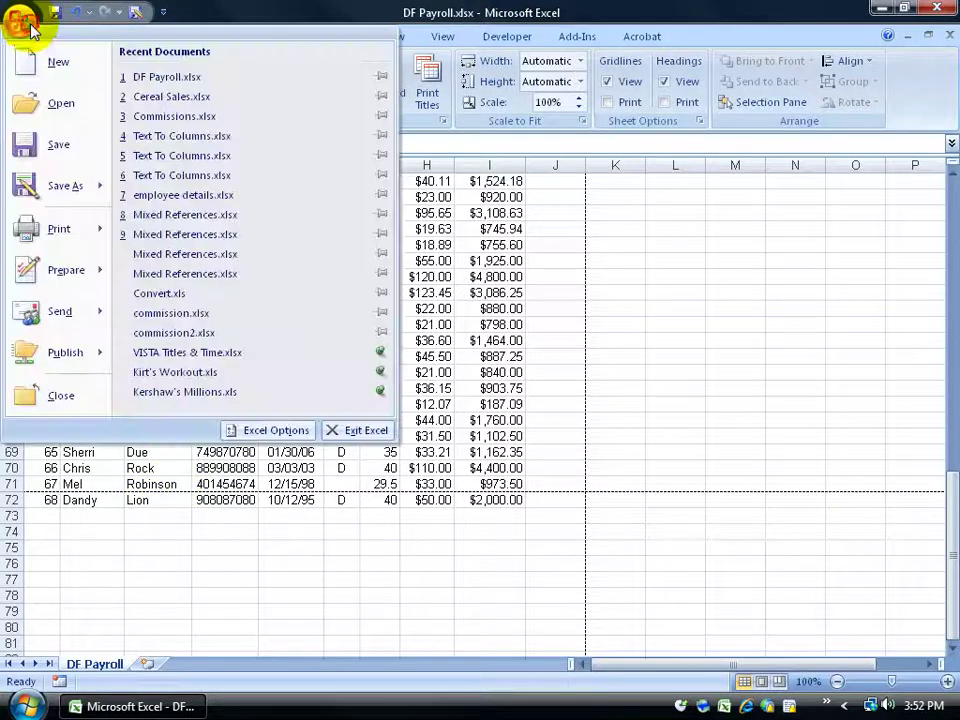
mouse_move(88, 228)
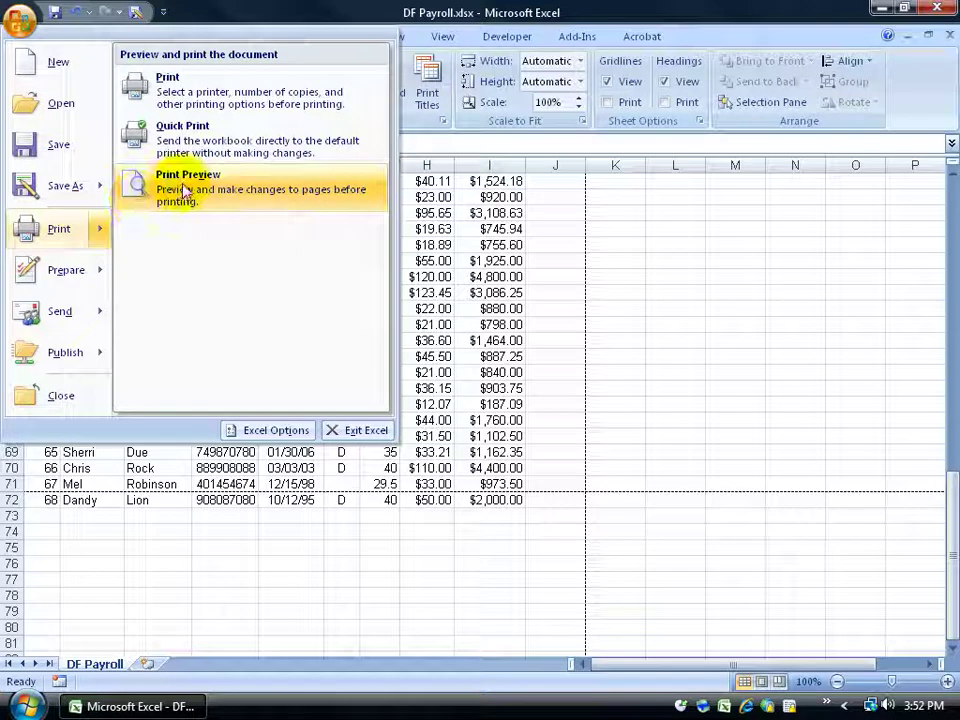
click(442, 113)
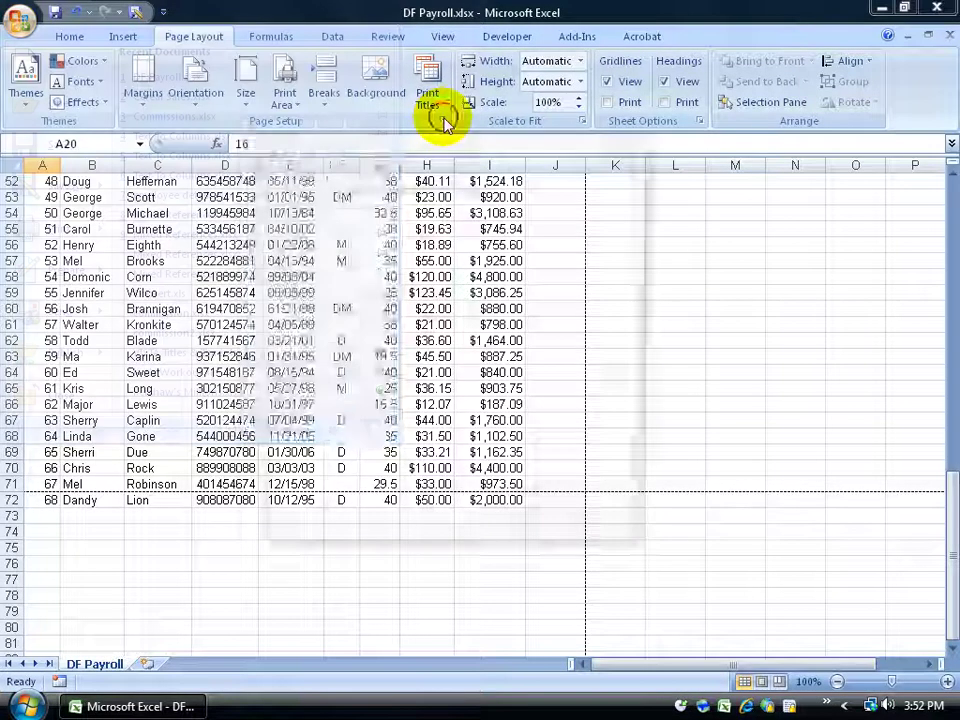
click(443, 121)
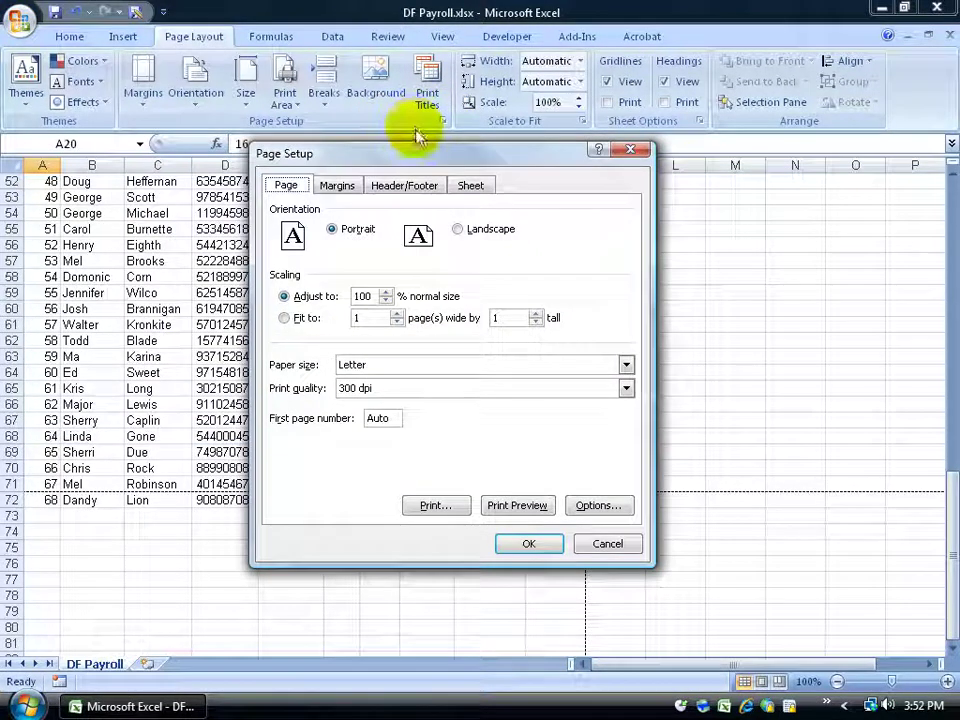
click(491, 497)
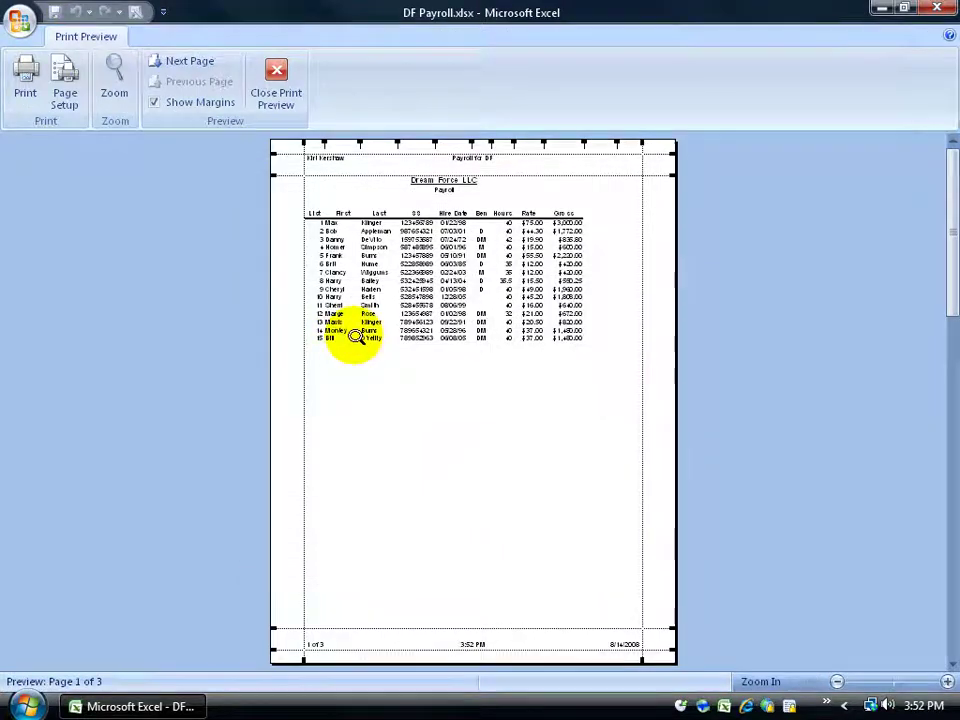
Inspect all three pages of the payroll in the print preview, enlarging the first page, and close the preview
click(355, 338)
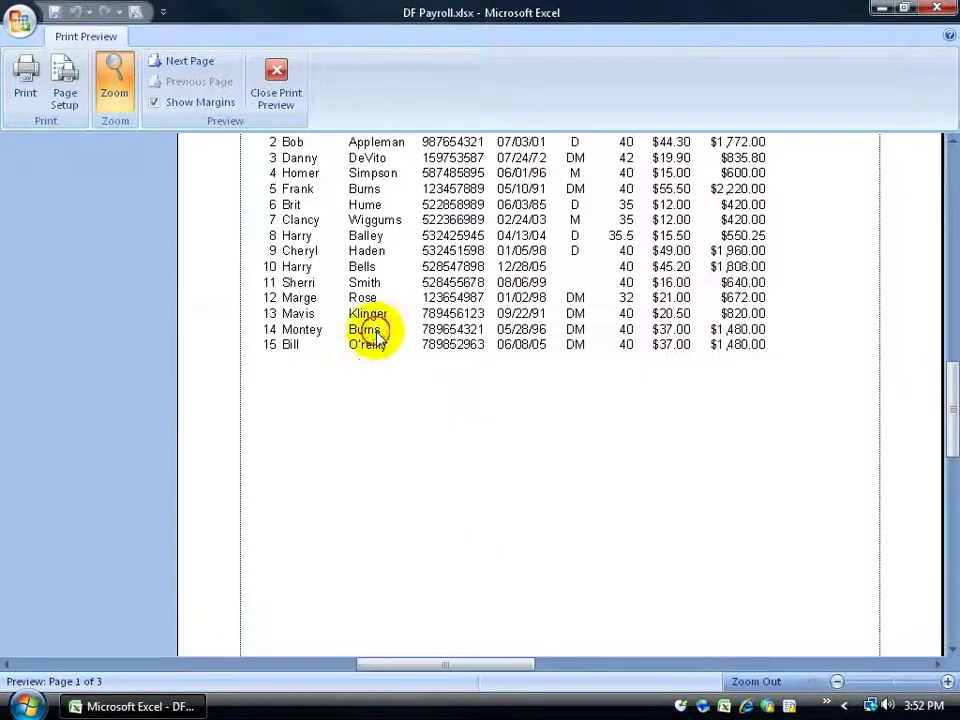
click(203, 67)
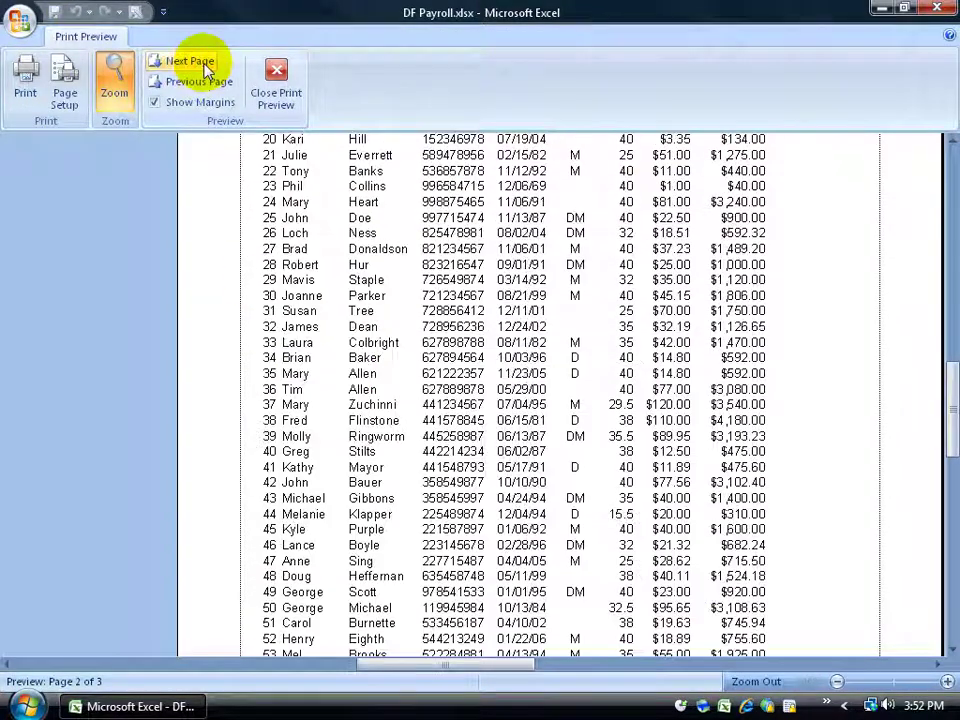
click(425, 253)
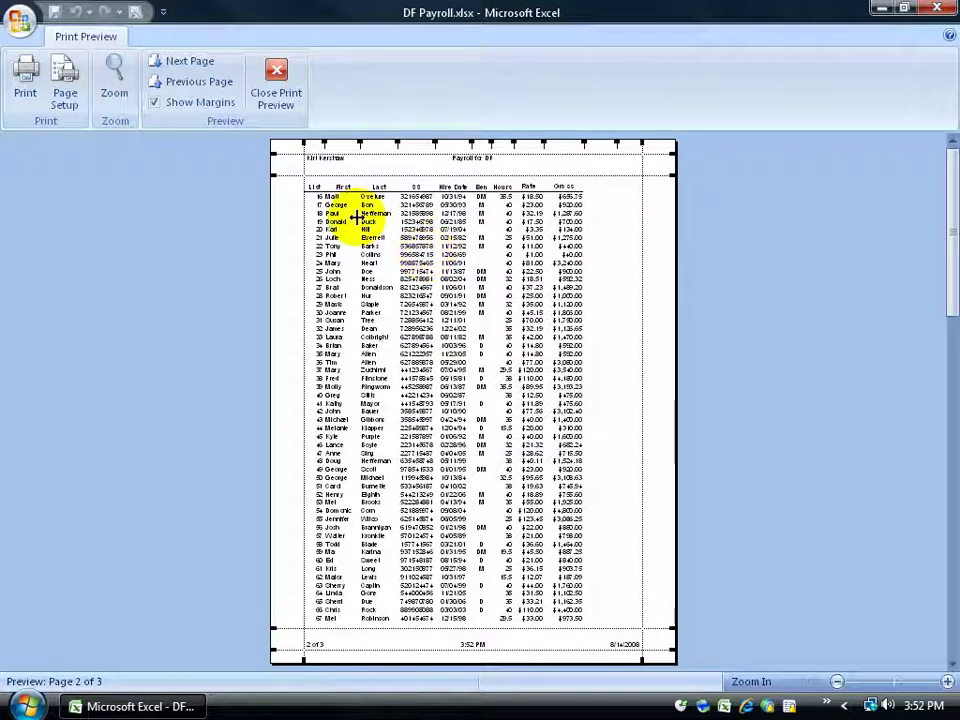
click(197, 63)
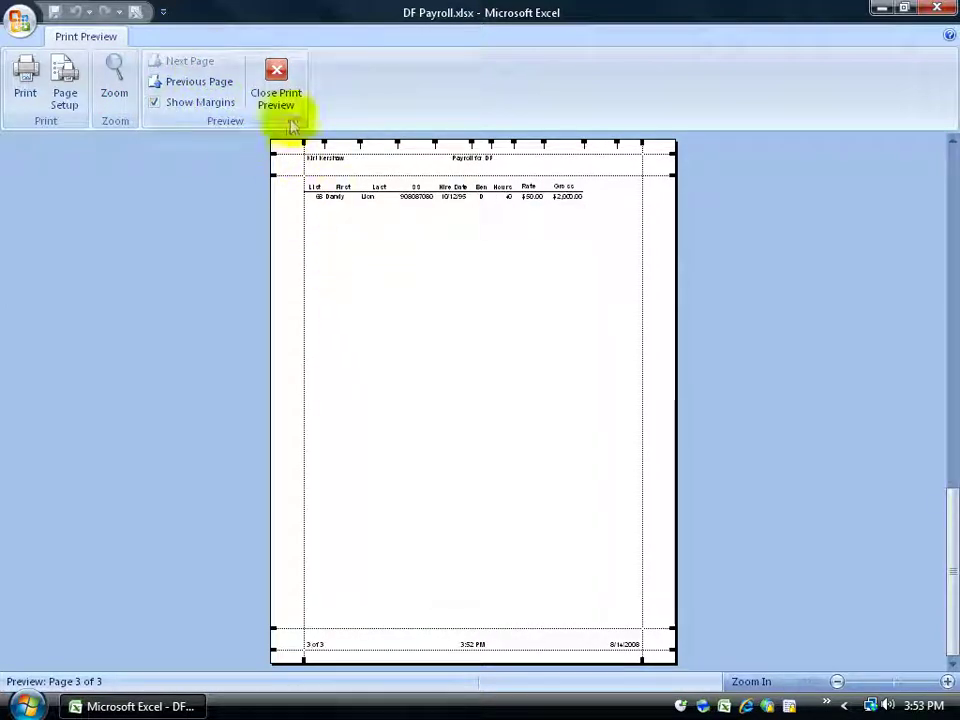
key(Escape)
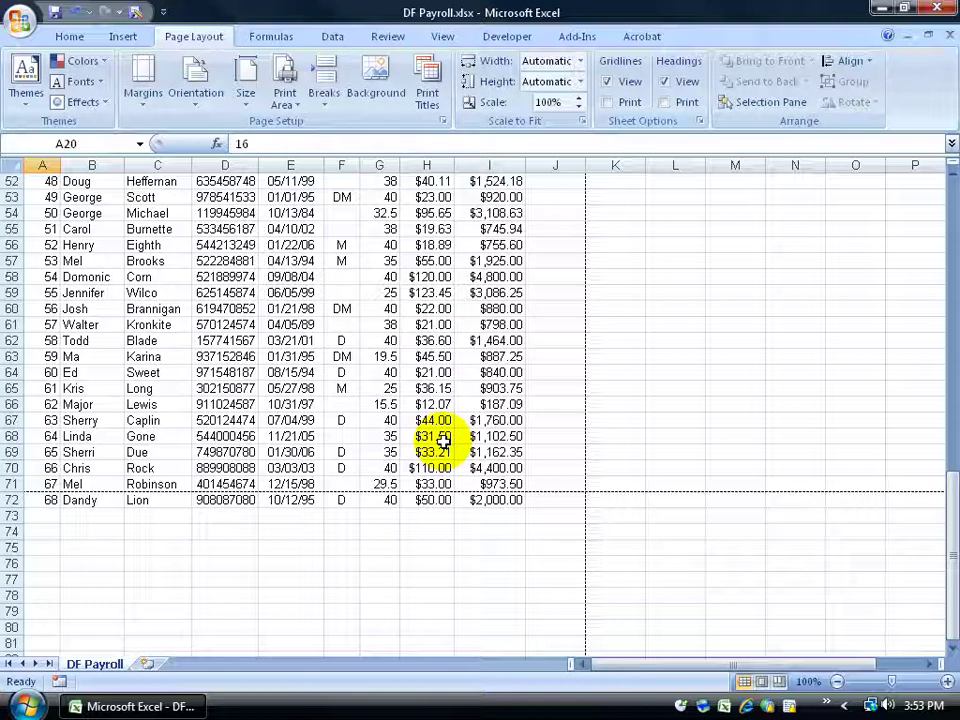
Try to remove the page break while cell D9, away from the break line, is selected
drag(950, 530, 938, 250)
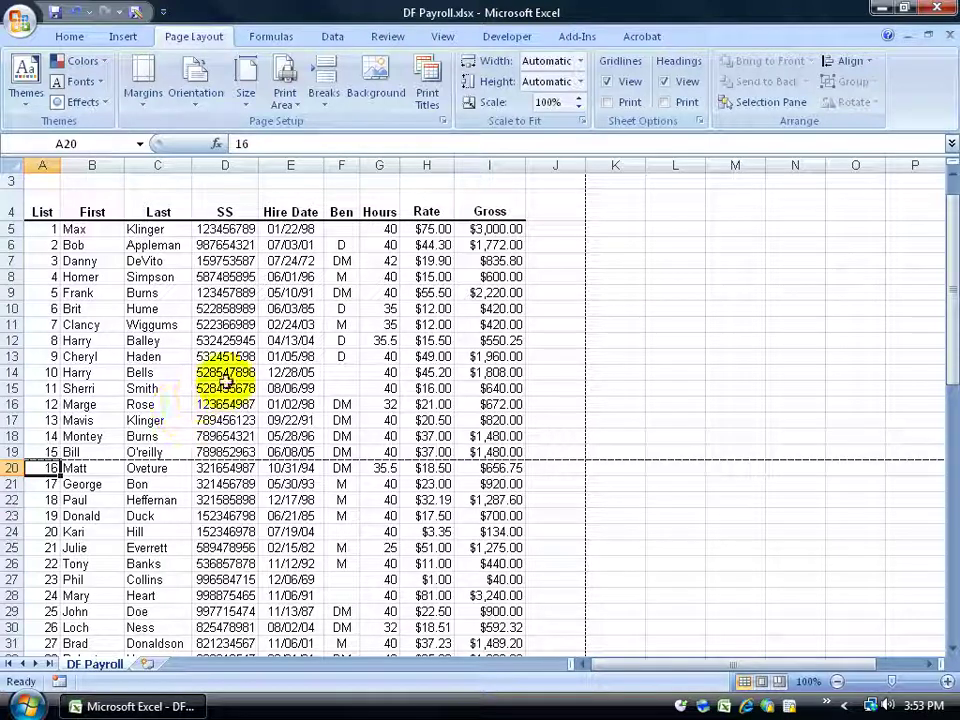
click(224, 388)
click(338, 325)
click(228, 291)
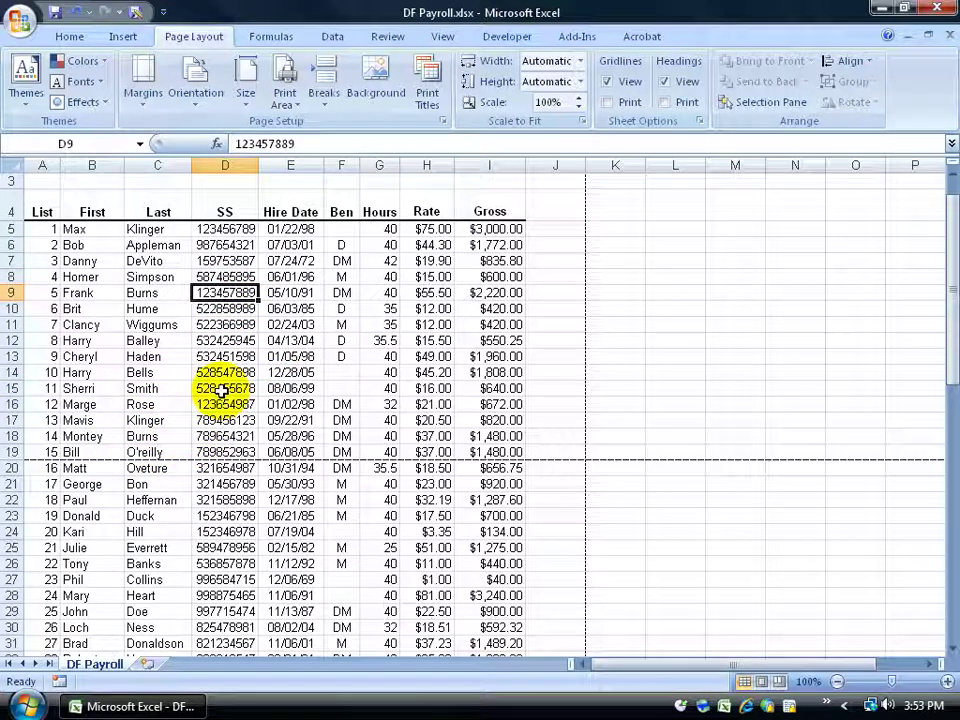
click(324, 92)
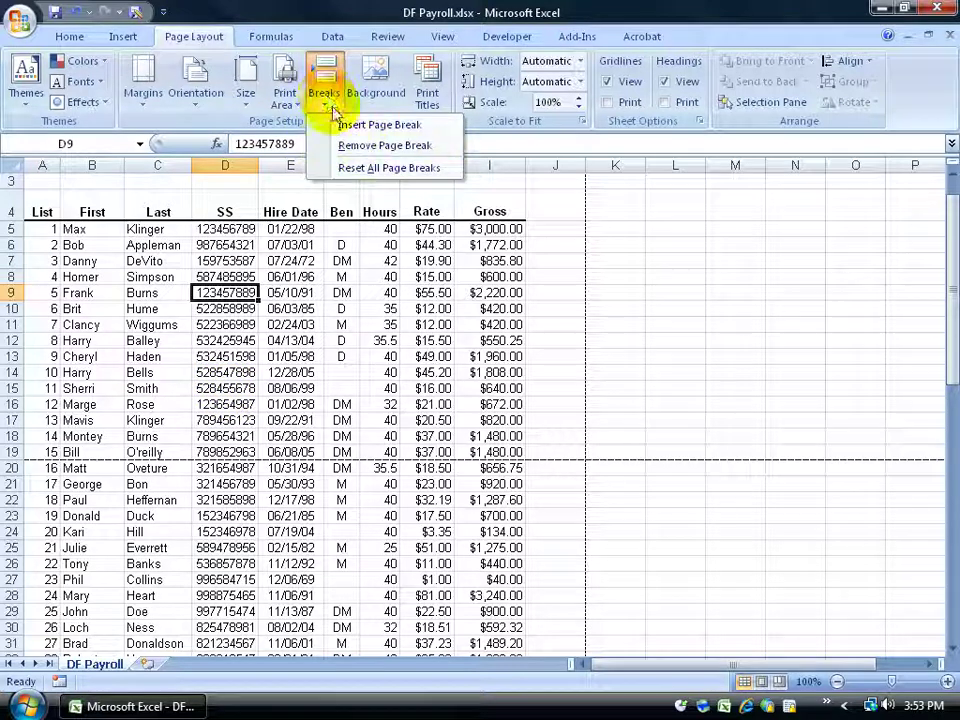
click(357, 145)
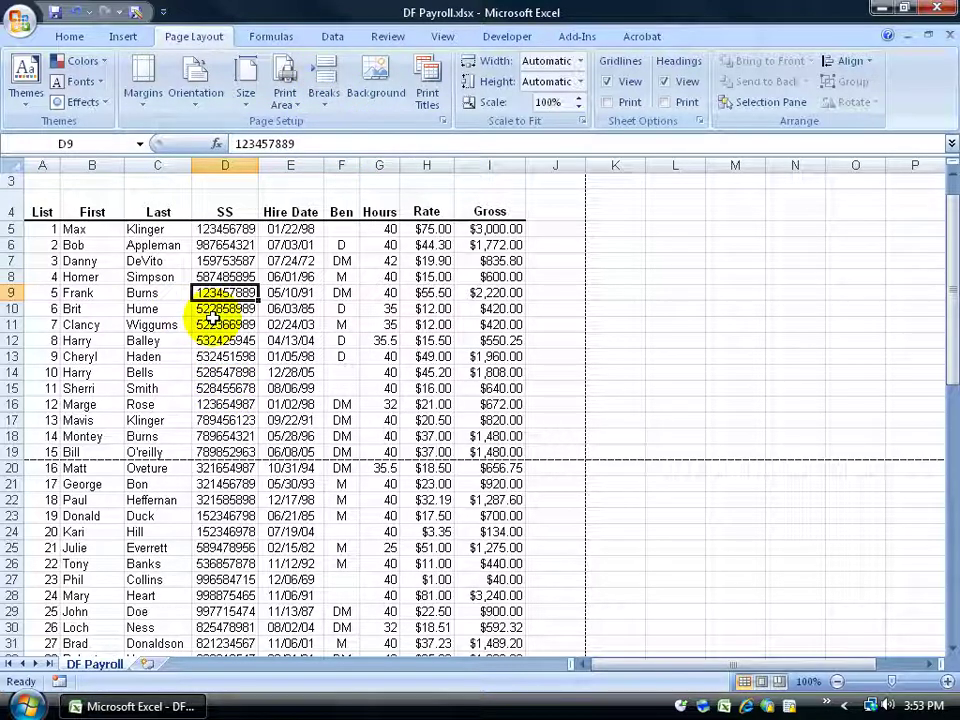
Remove the page break above row 20 from cell A20 and check the remaining page breaks down the payroll list
click(45, 468)
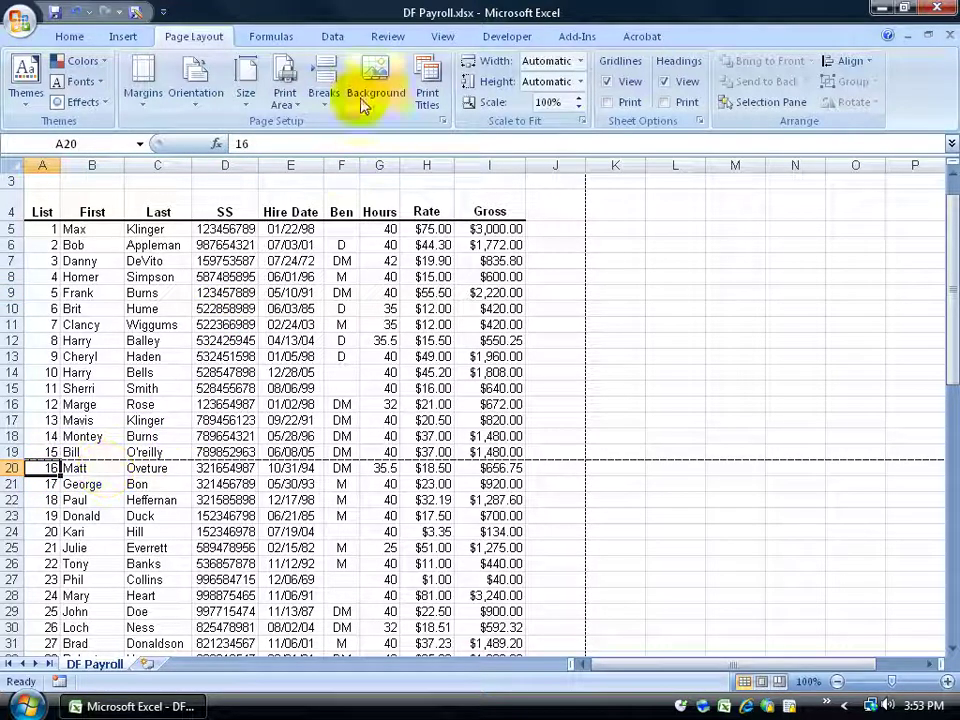
click(323, 88)
click(327, 145)
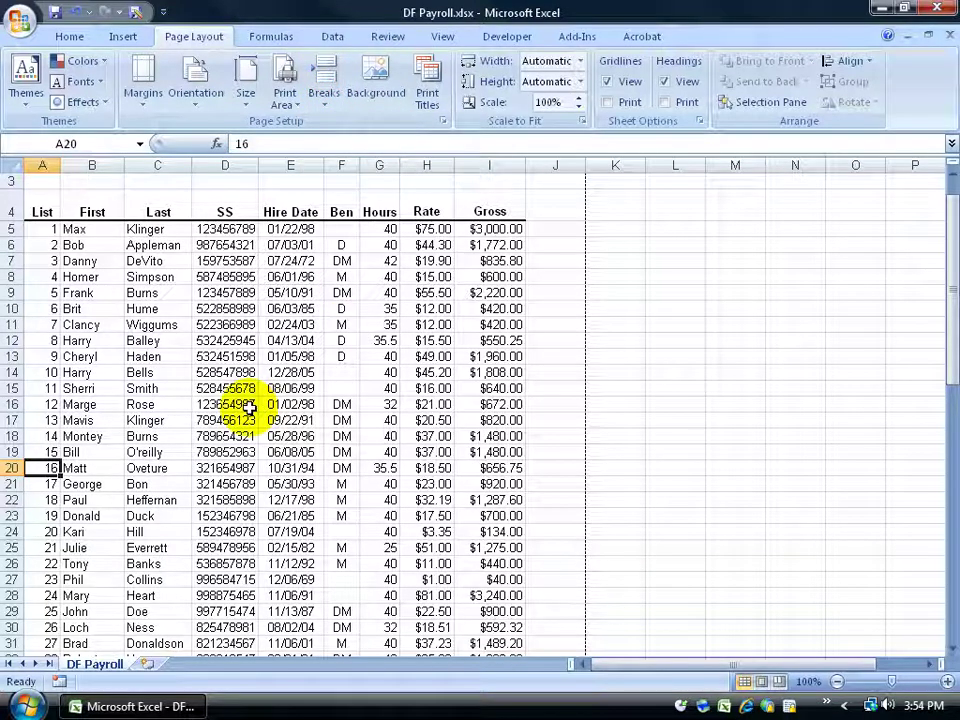
scroll(248, 410, down, 12)
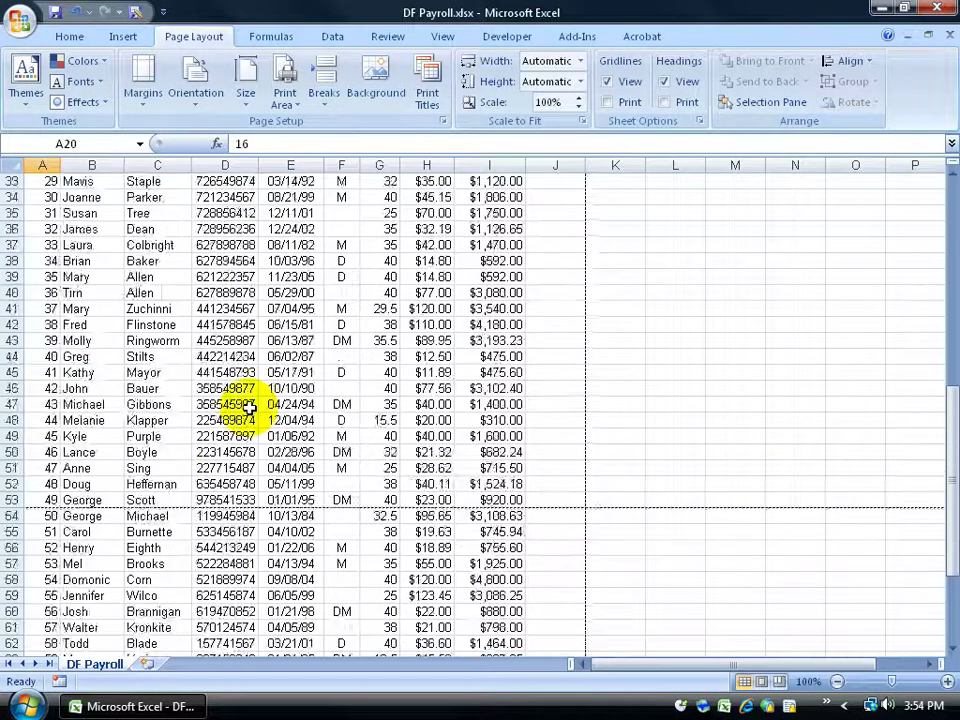
click(107, 404)
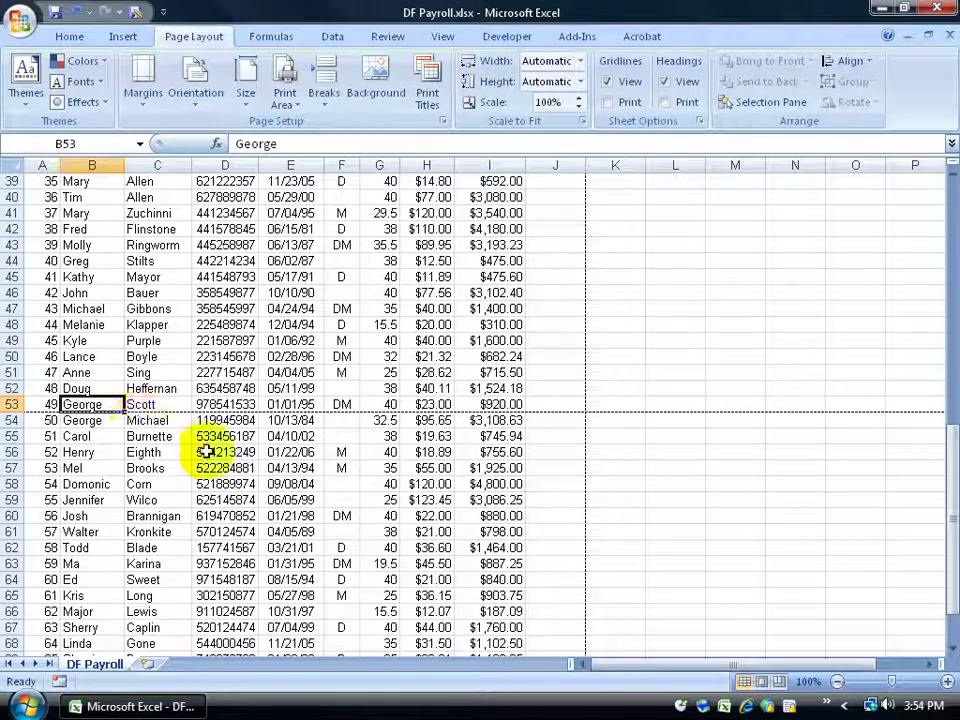
scroll(214, 452, down, 4)
click(91, 516)
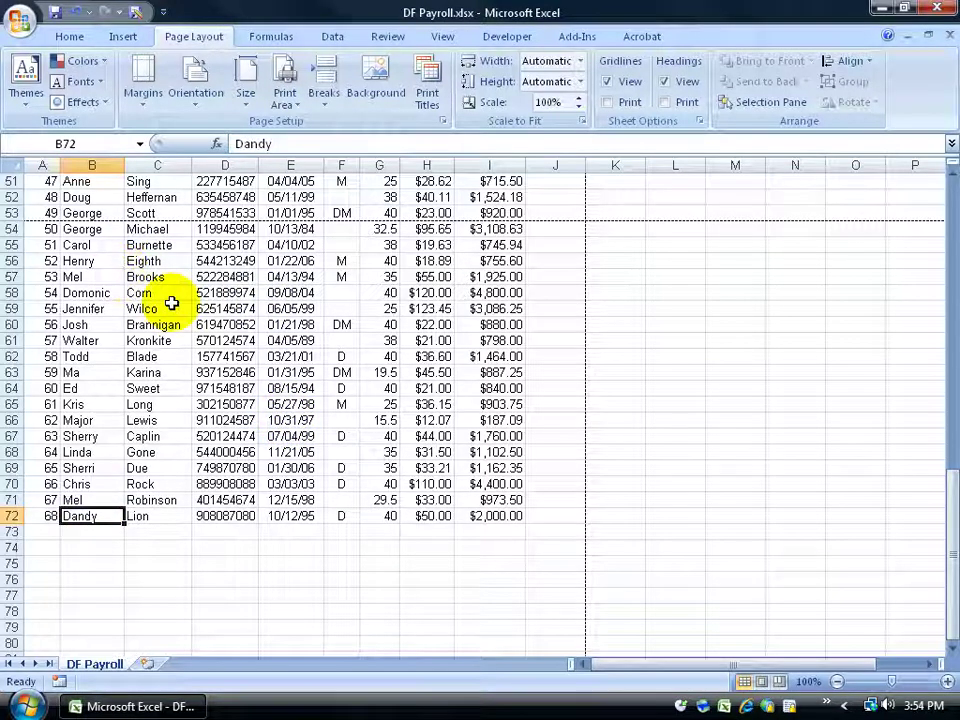
scroll(172, 303, up, 14)
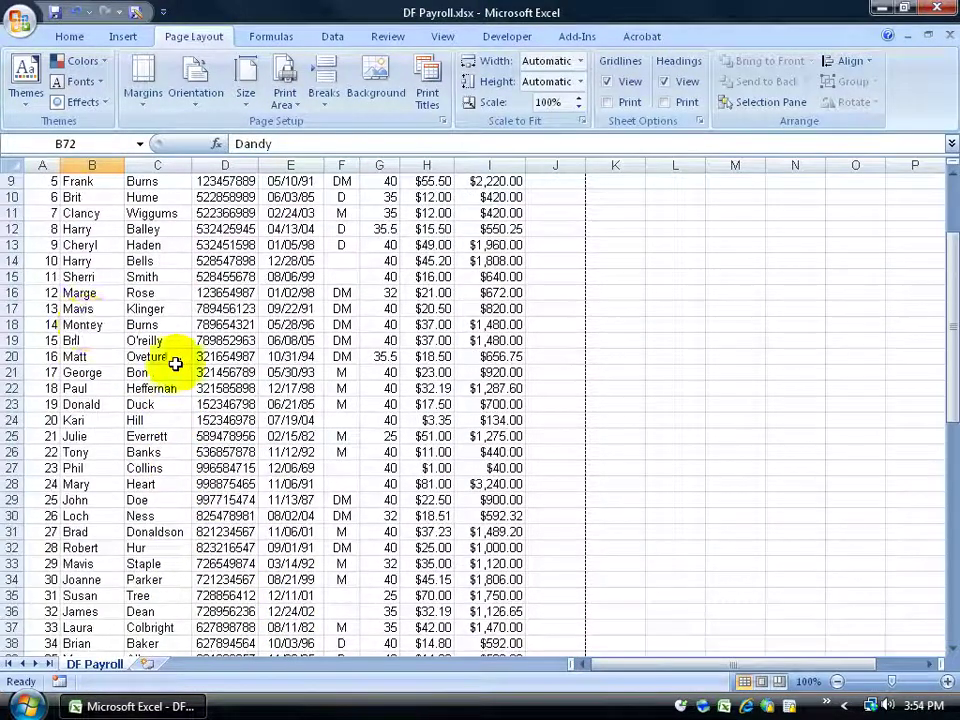
Insert a horizontal page break above row 19, using cell A19
click(43, 340)
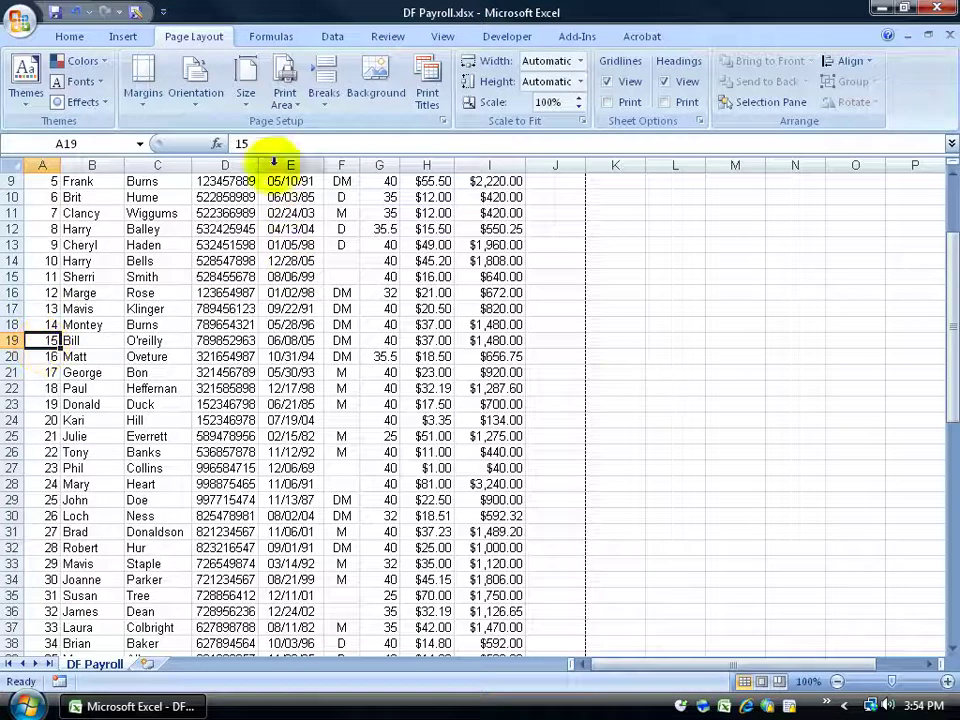
click(322, 100)
click(320, 122)
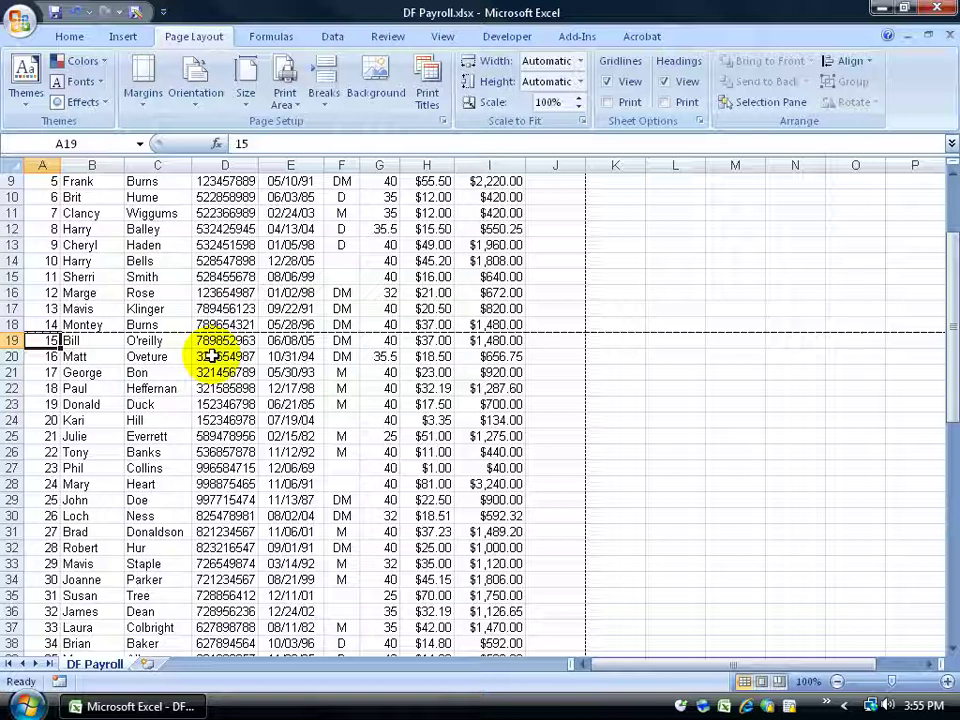
Switch the payroll sheet to Page Break Preview and dismiss the welcome message
click(446, 36)
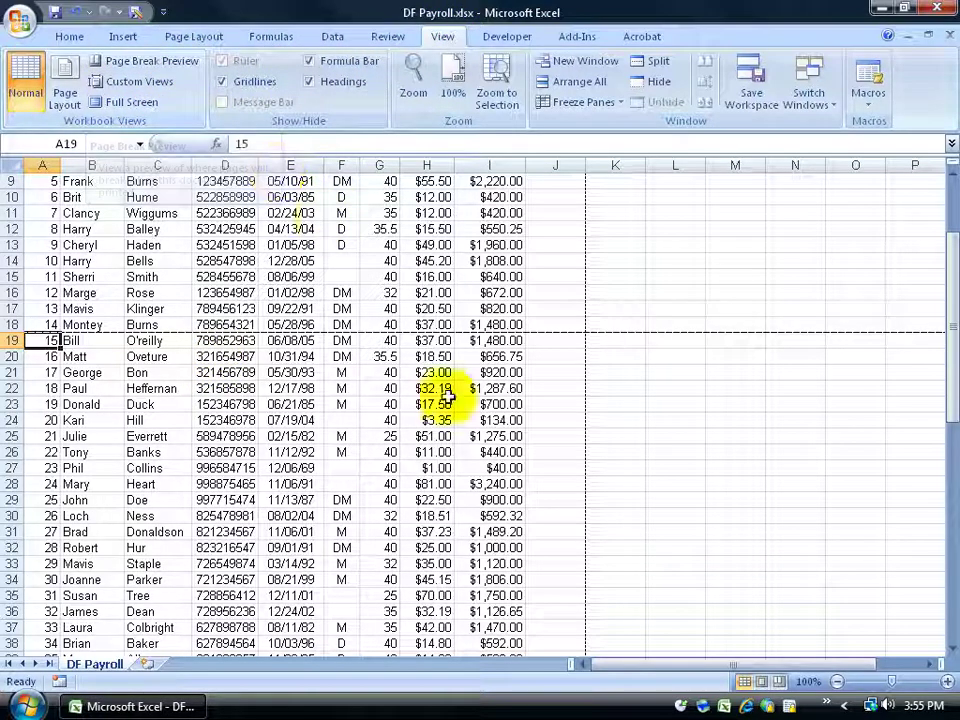
click(781, 686)
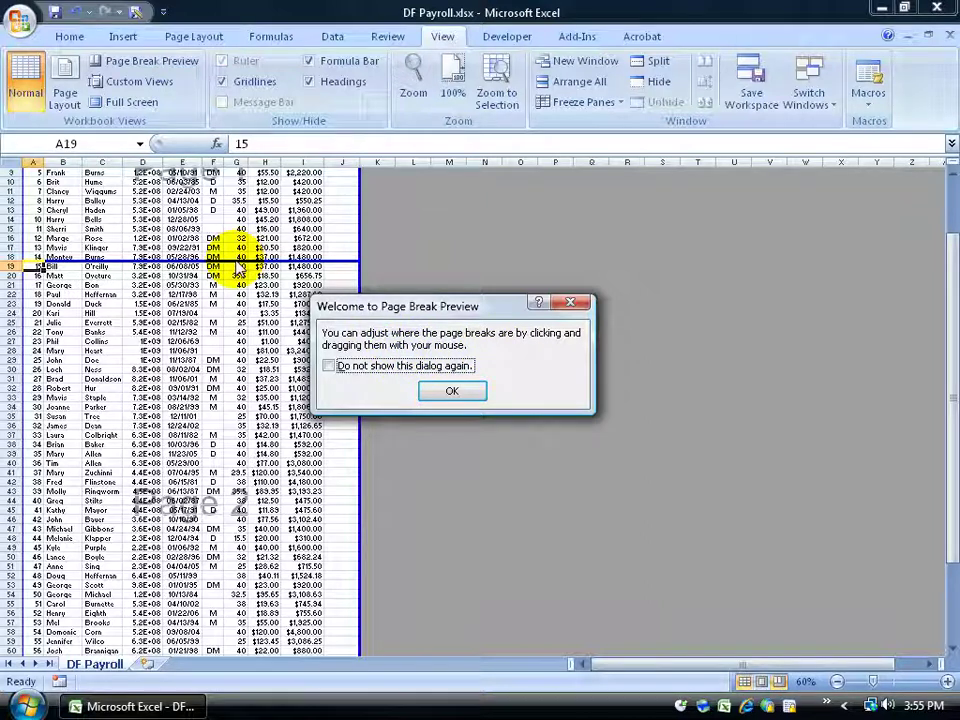
click(455, 390)
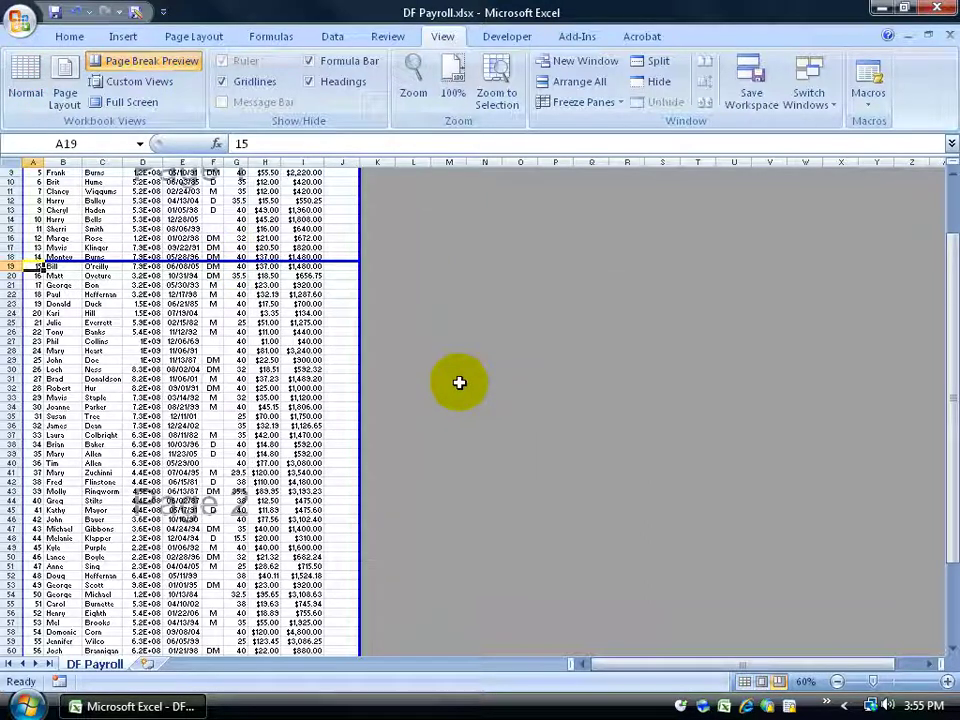
Move the horizontal page break above row 19 down in stages, past row 64, to near the end of the payroll list
drag(945, 360, 950, 290)
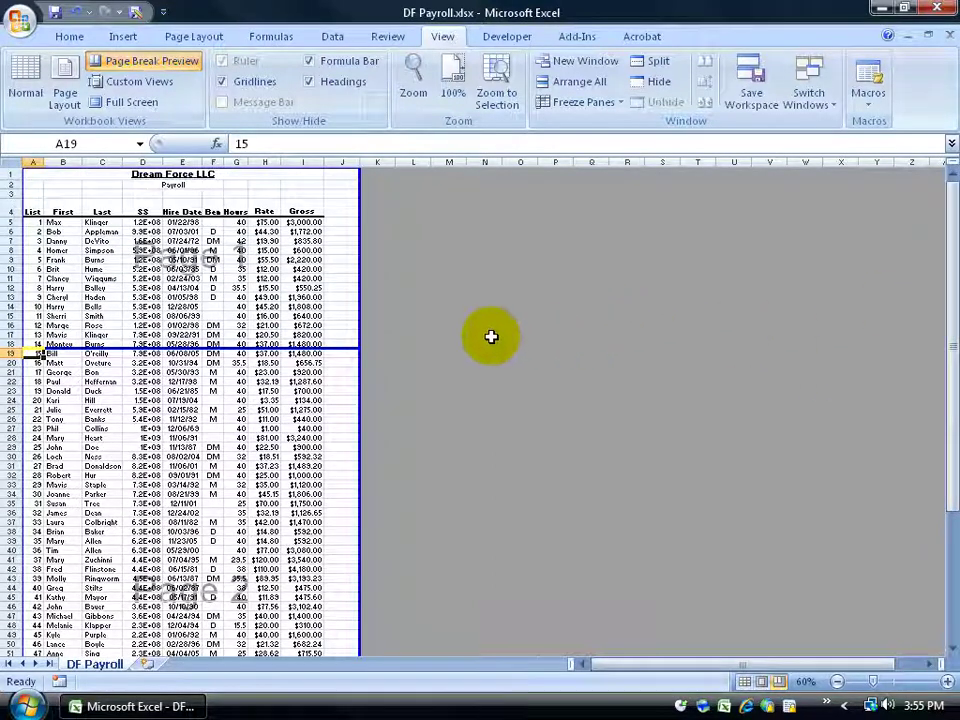
click(182, 259)
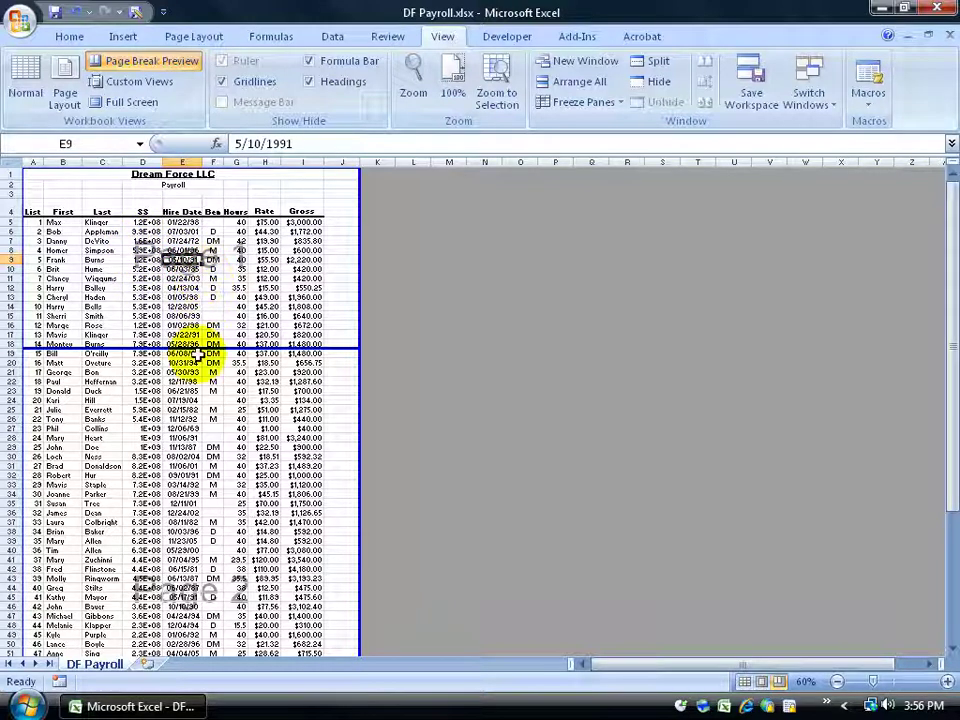
drag(200, 348, 190, 549)
scroll(182, 536, down, 4)
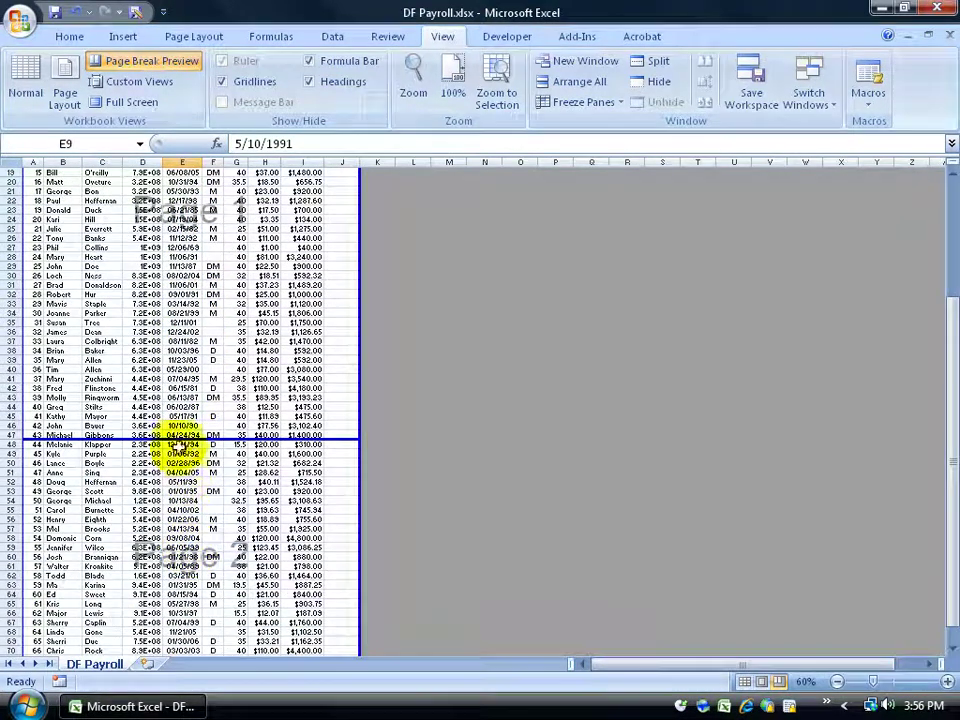
drag(182, 441, 180, 602)
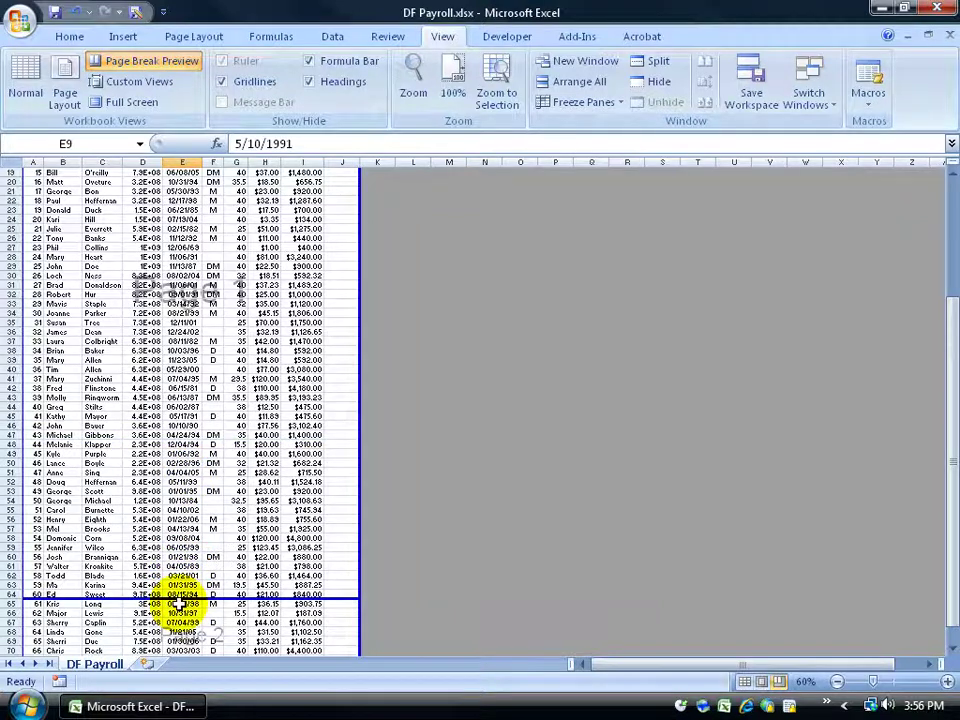
scroll(180, 602, down, 4)
drag(190, 484, 190, 535)
drag(950, 430, 955, 255)
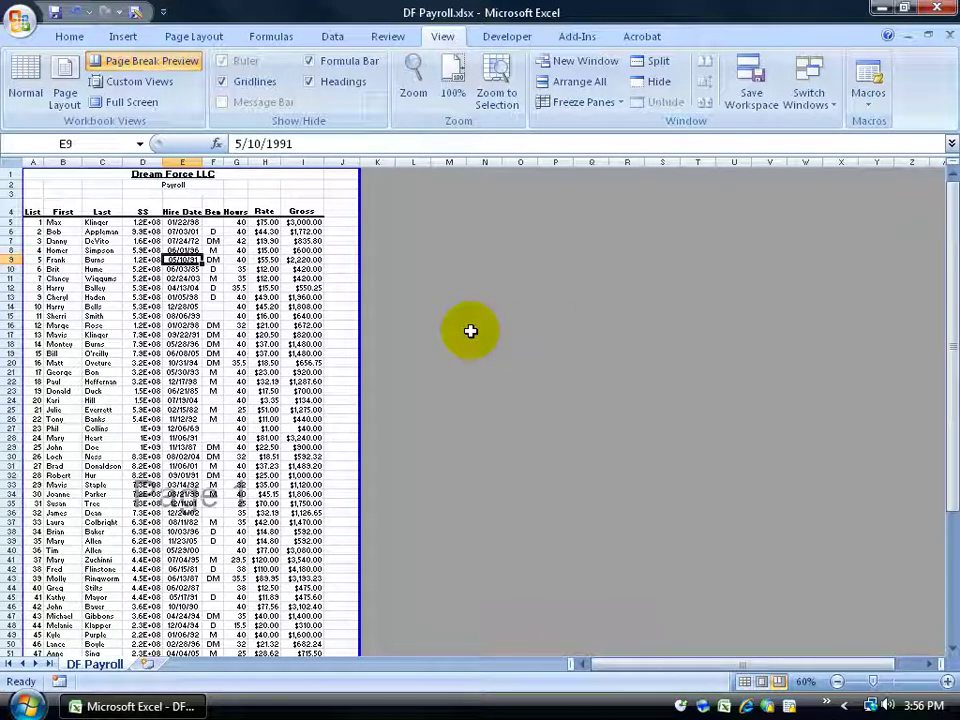
Examine page 1 of the payroll sheet zoomed in within Print Preview, turn off the margin display and close the preview
click(20, 20)
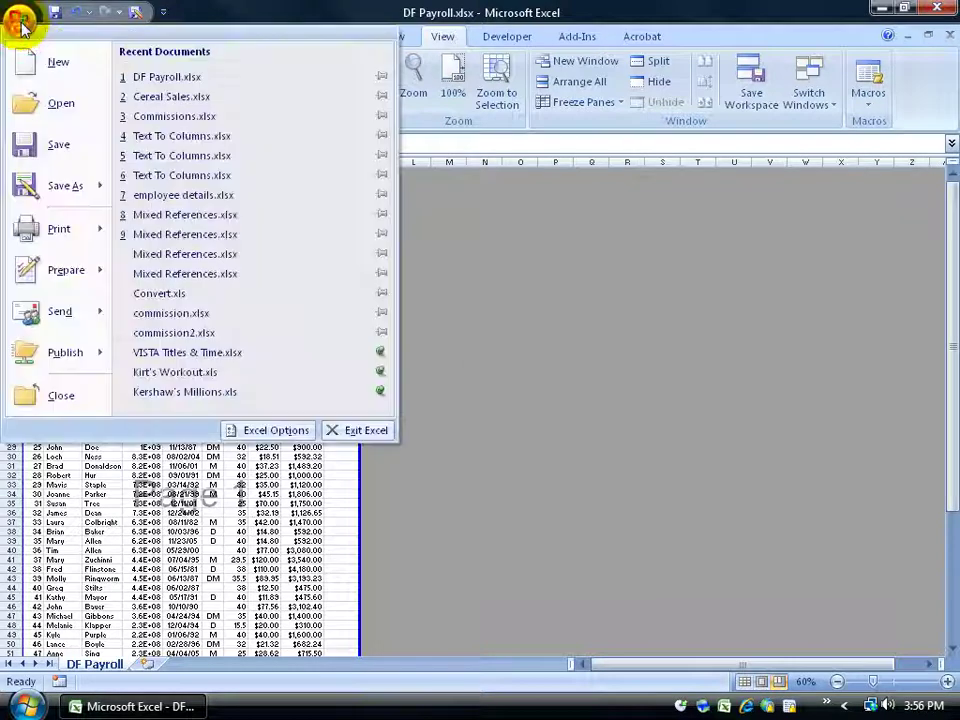
mouse_move(66, 229)
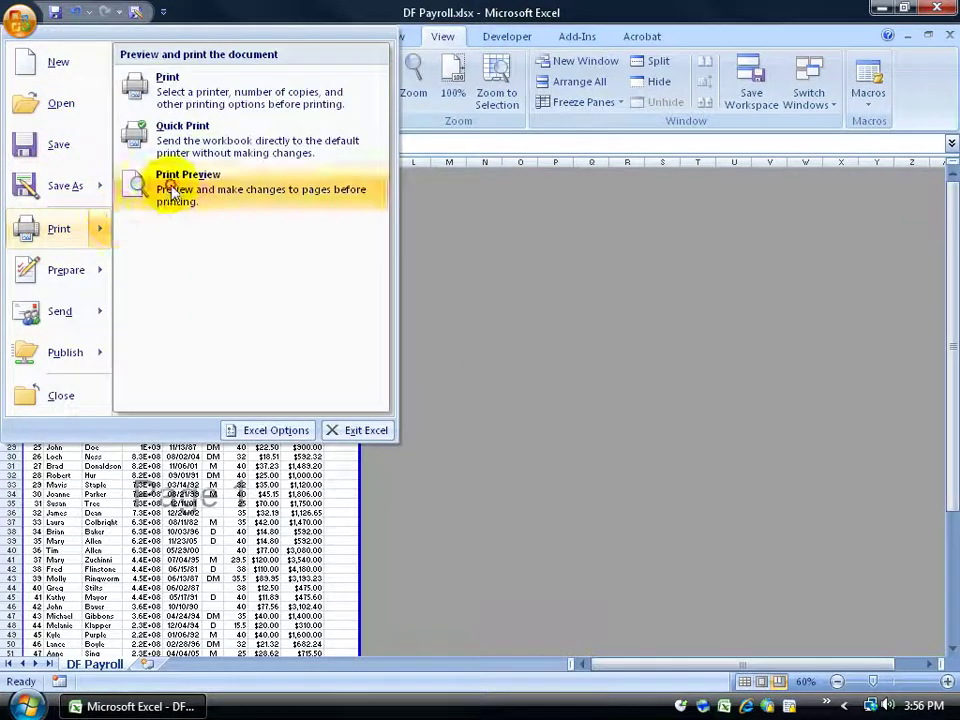
click(138, 186)
click(450, 407)
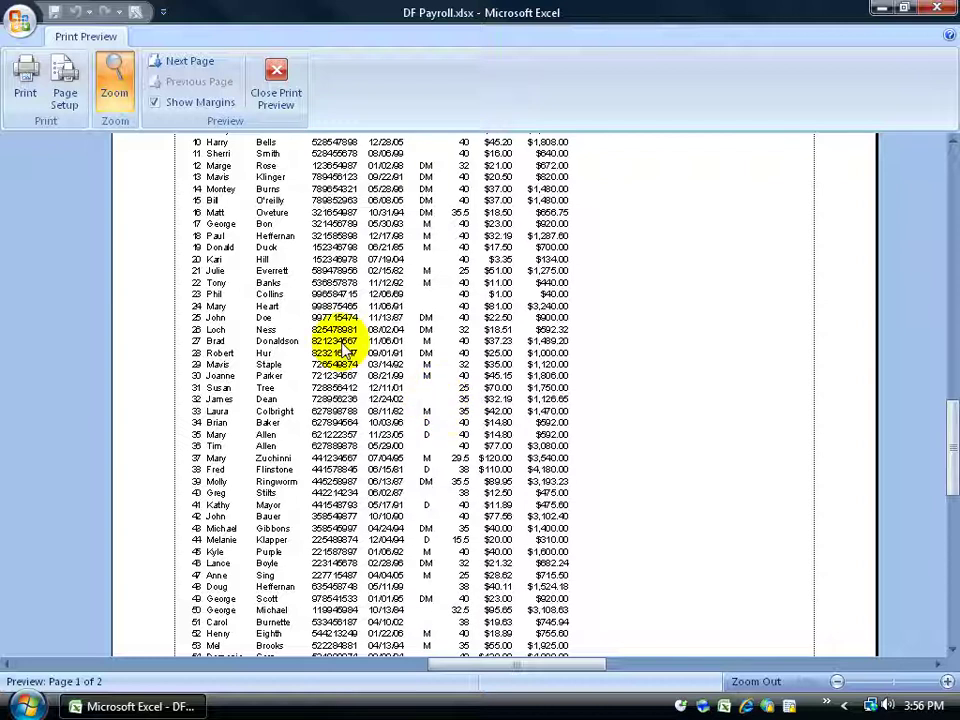
click(155, 102)
click(270, 92)
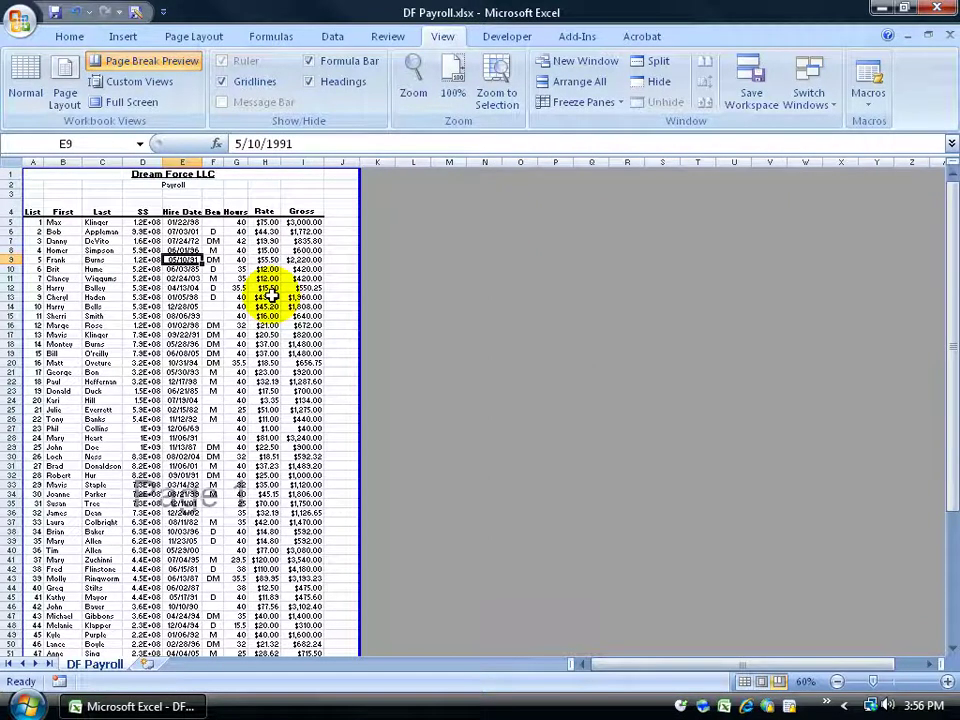
Move the horizontal page break up to between rows 30 and 31, undoing the last stray page break change
scroll(270, 292, down, 9)
drag(230, 563, 228, 196)
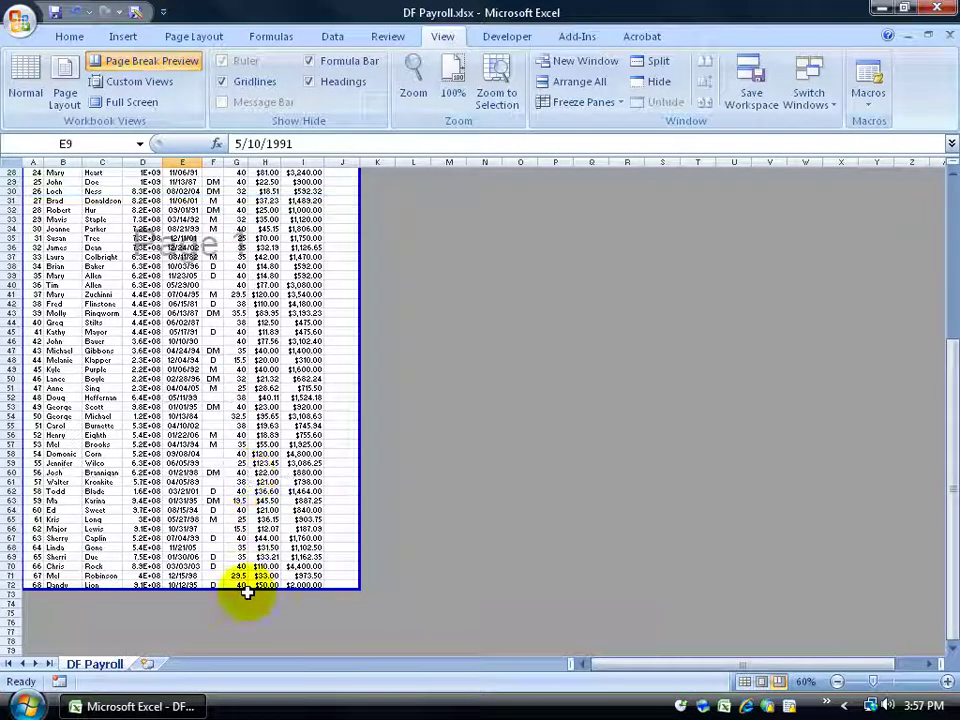
scroll(243, 588, up, 9)
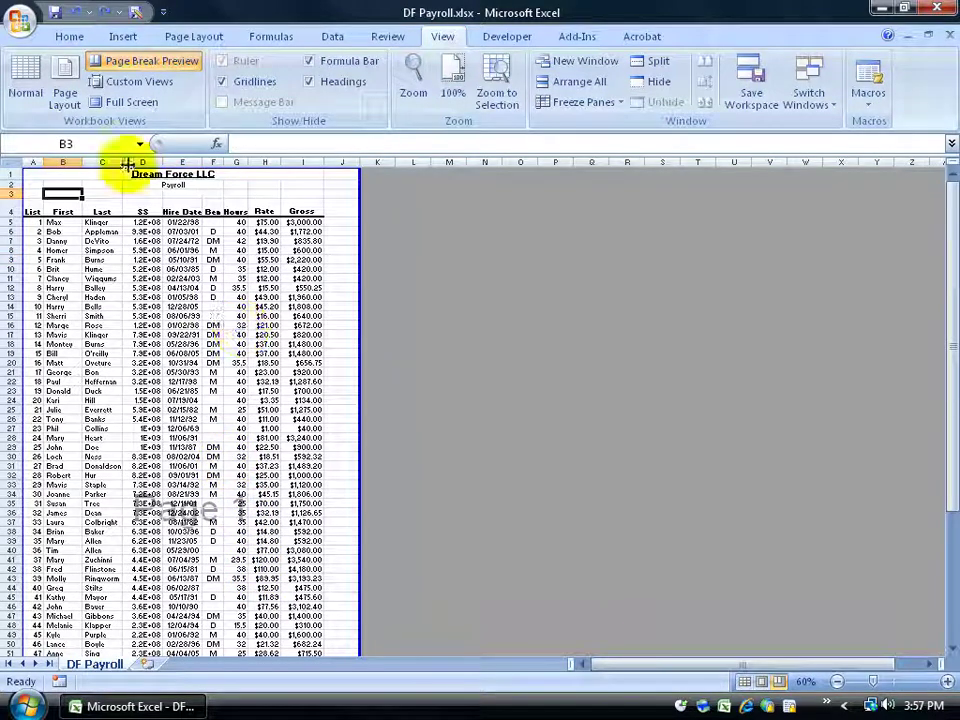
click(78, 12)
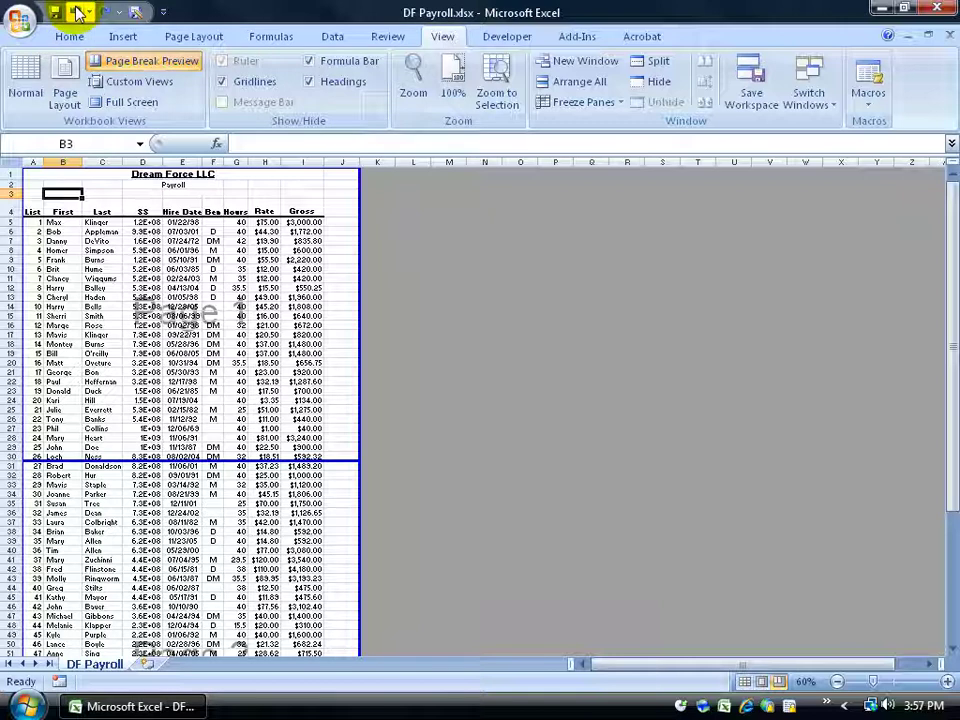
scroll(185, 470, down, 3)
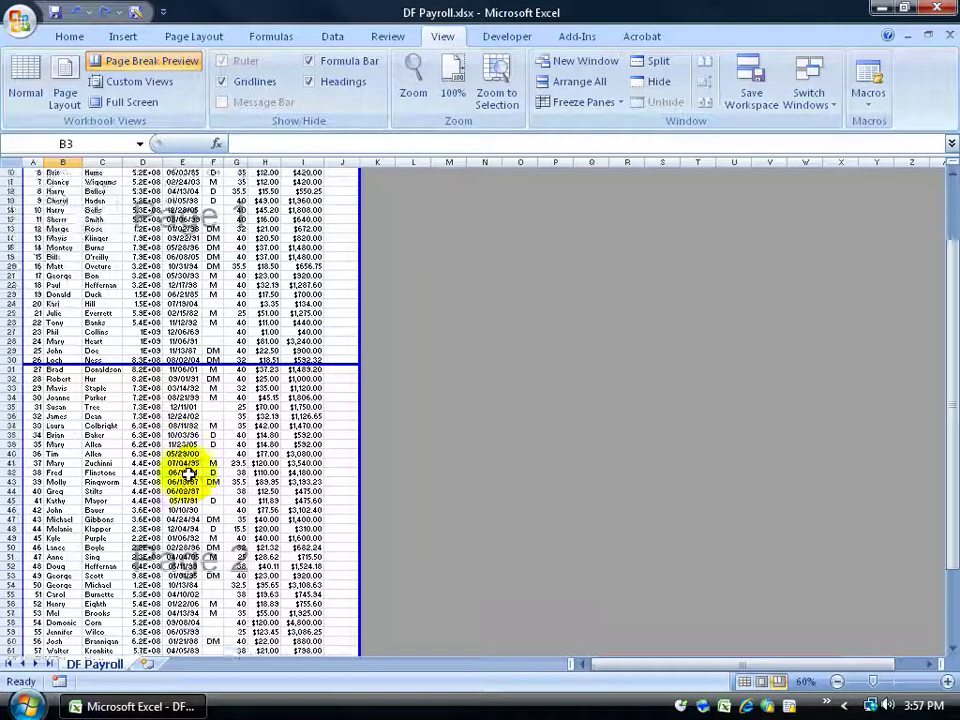
scroll(187, 474, down, 5)
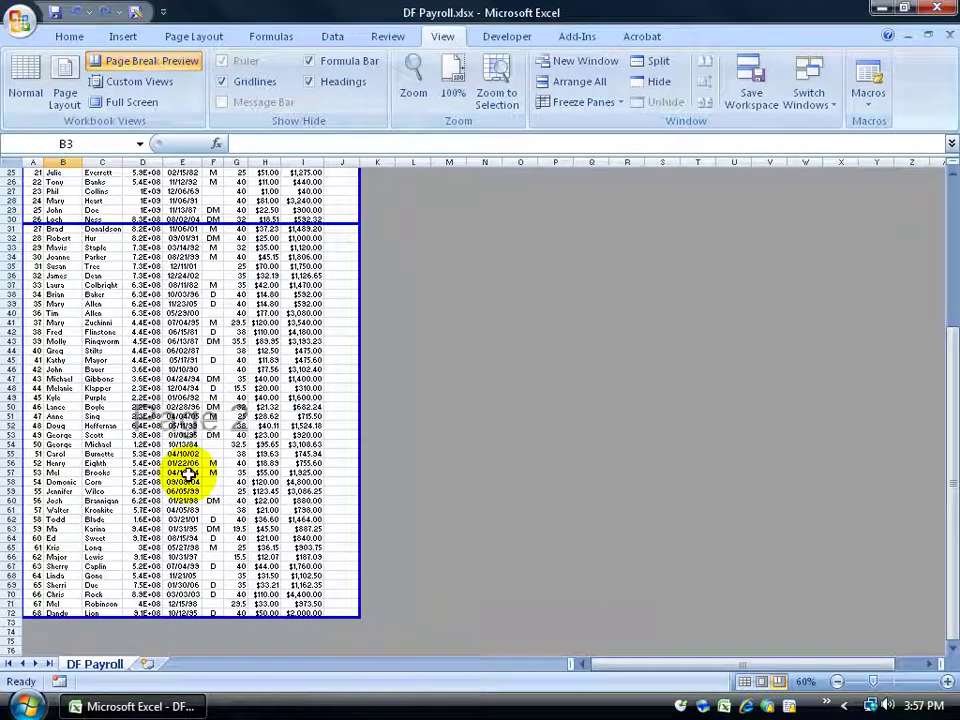
Compare the page break above row 31 in Normal view and Page Break Preview, ending in Normal view
click(24, 90)
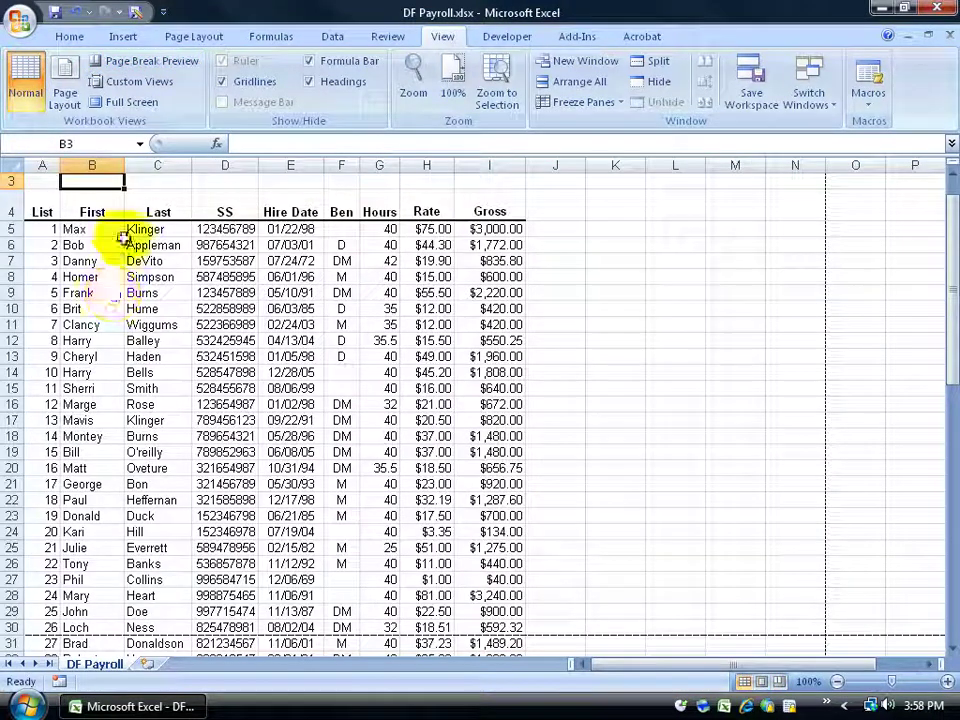
click(150, 61)
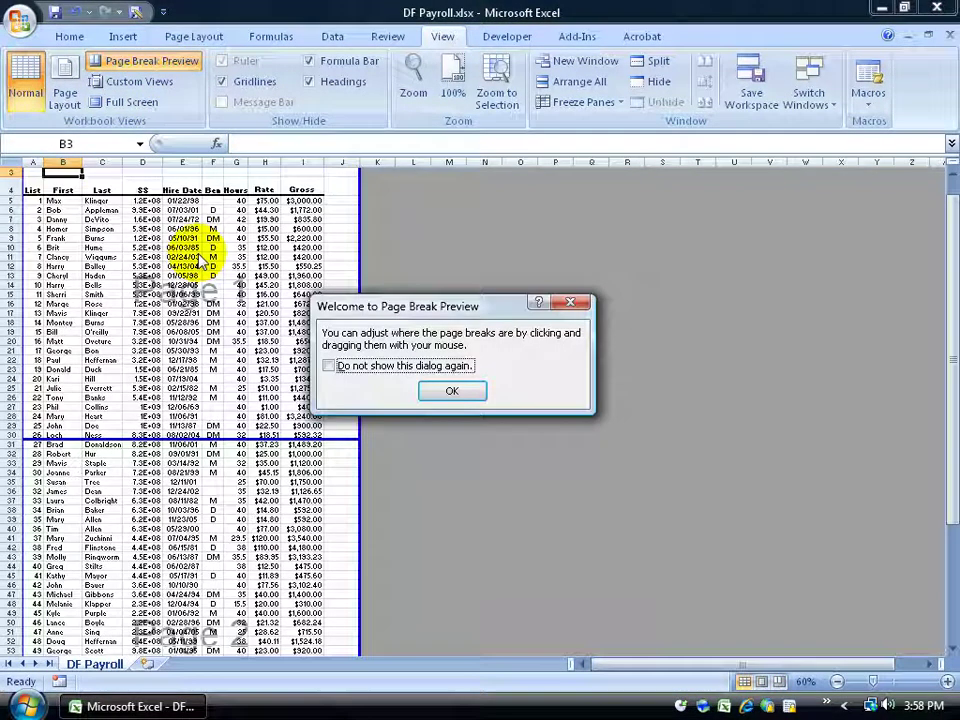
click(462, 390)
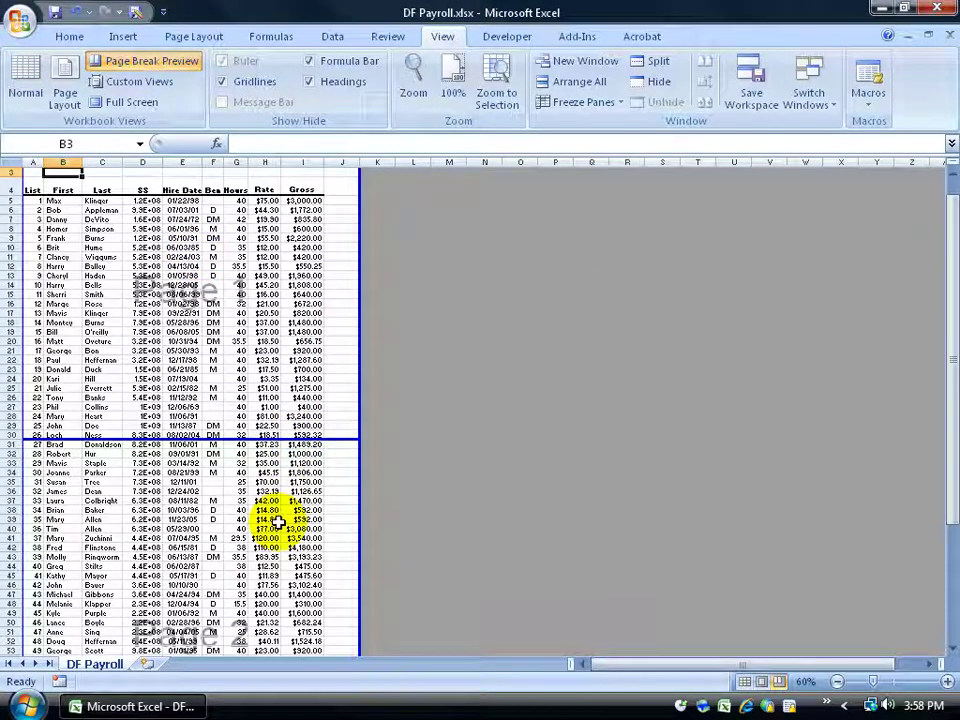
click(26, 80)
Try cells B30 and A31 beside the page break line and select cell B31 directly below it
scroll(209, 477, down, 2)
scroll(209, 477, down, 2)
click(90, 466)
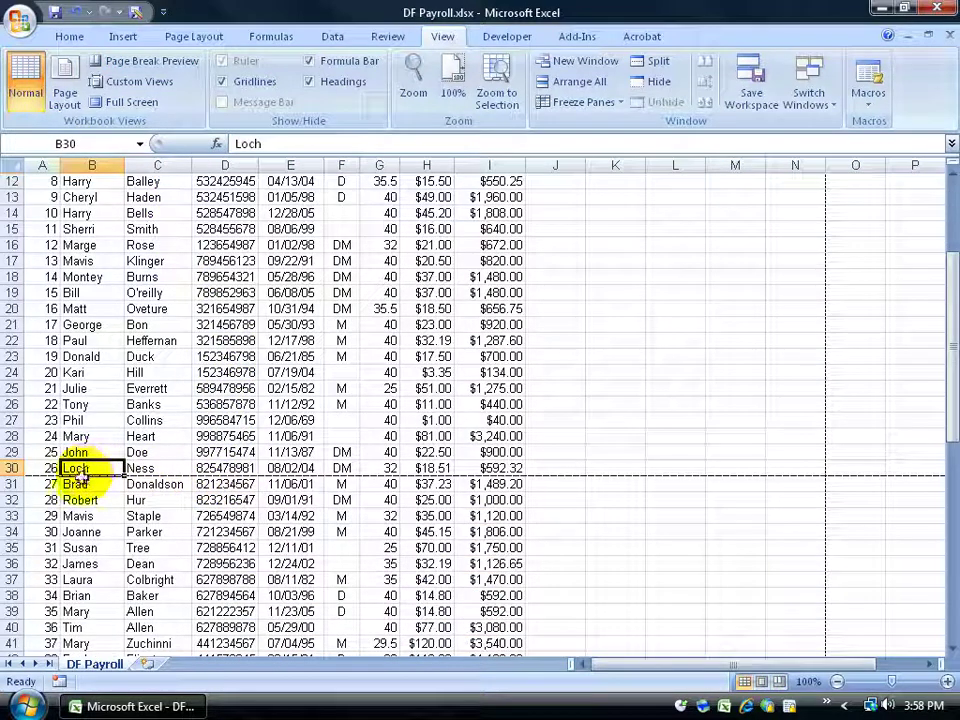
click(88, 484)
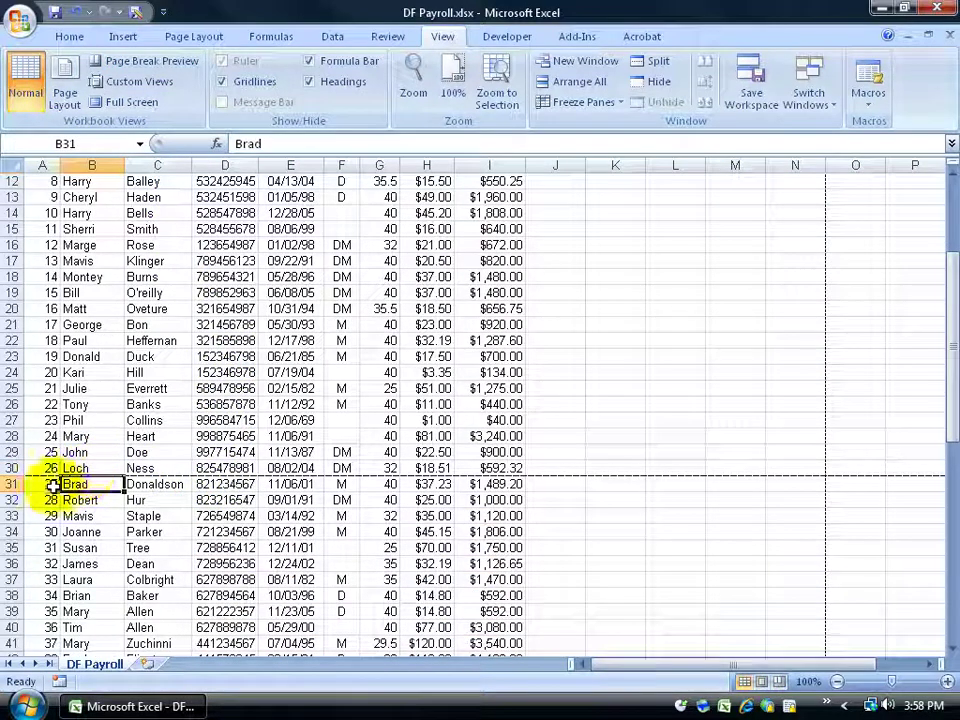
click(47, 484)
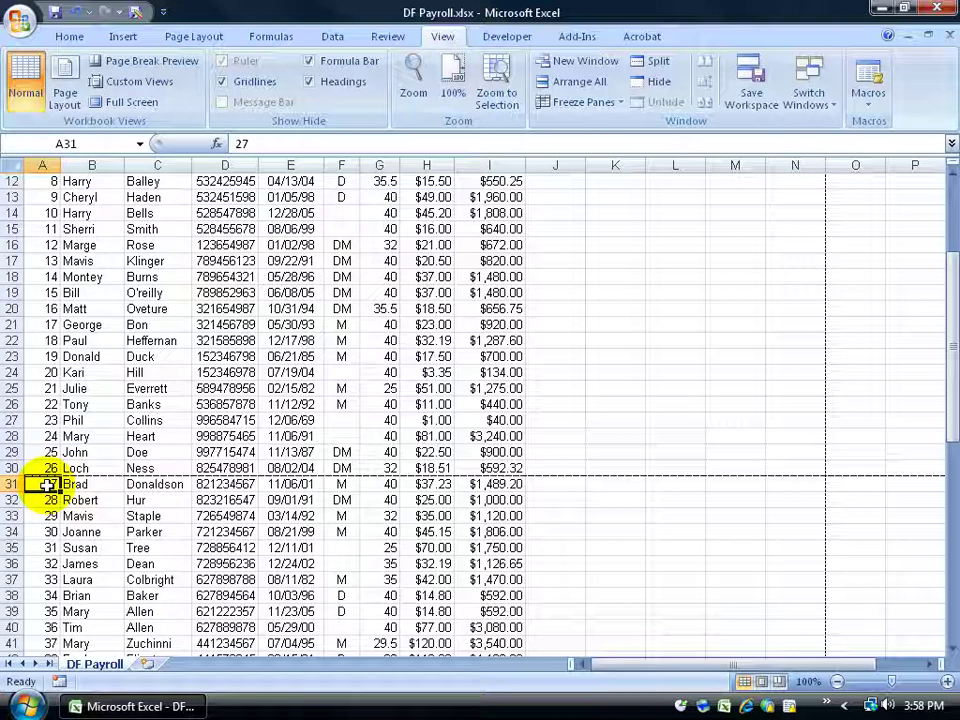
click(88, 484)
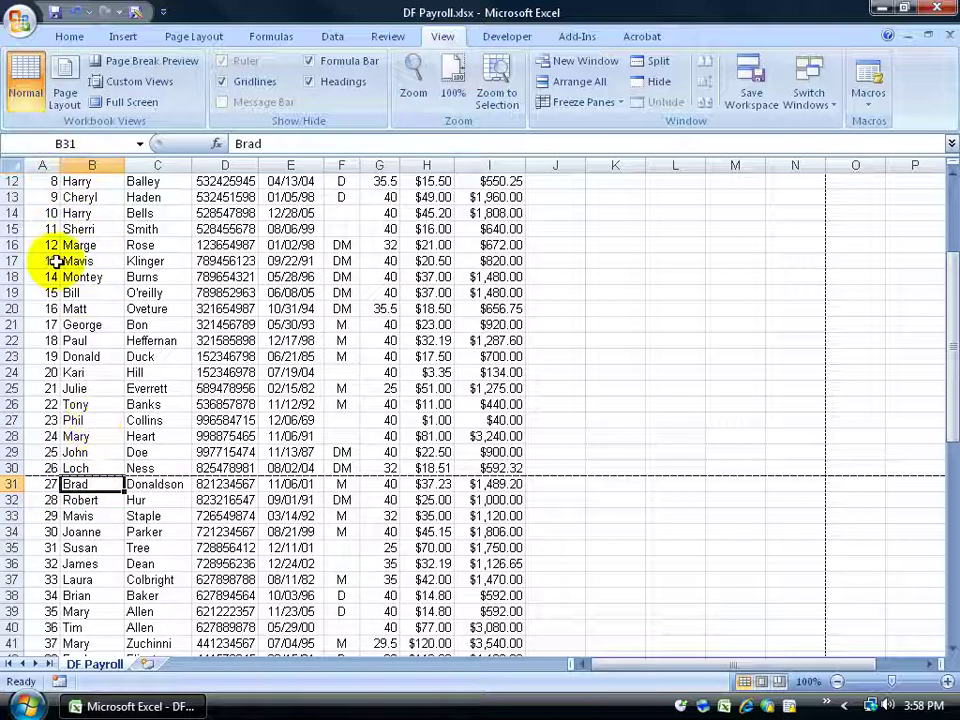